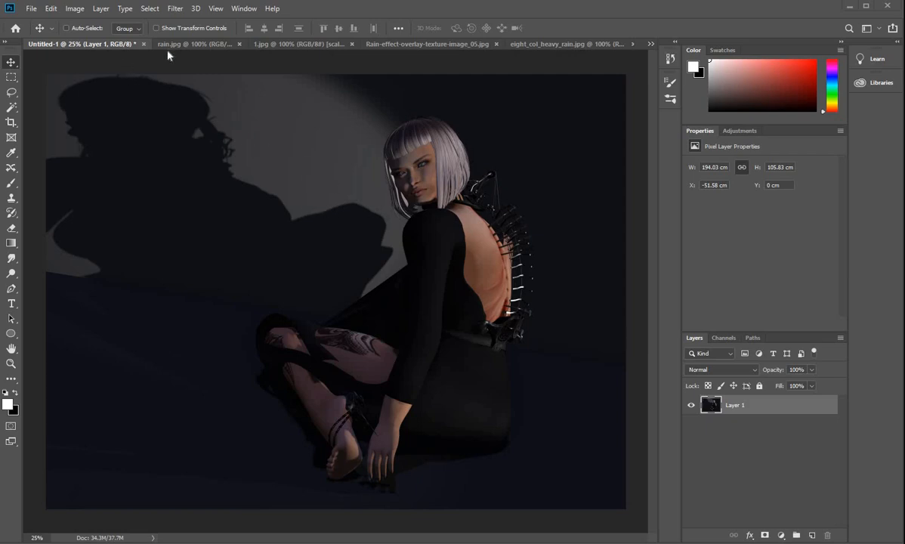
Step: Compare the four open rain images with the Untitled-1 portrait to choose a suitable overlay
click(196, 46)
click(313, 43)
click(400, 45)
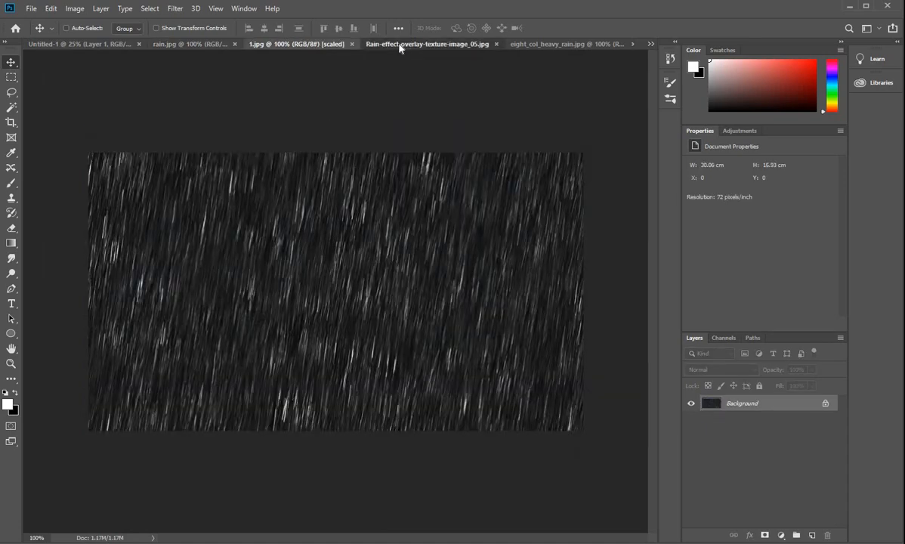
click(574, 44)
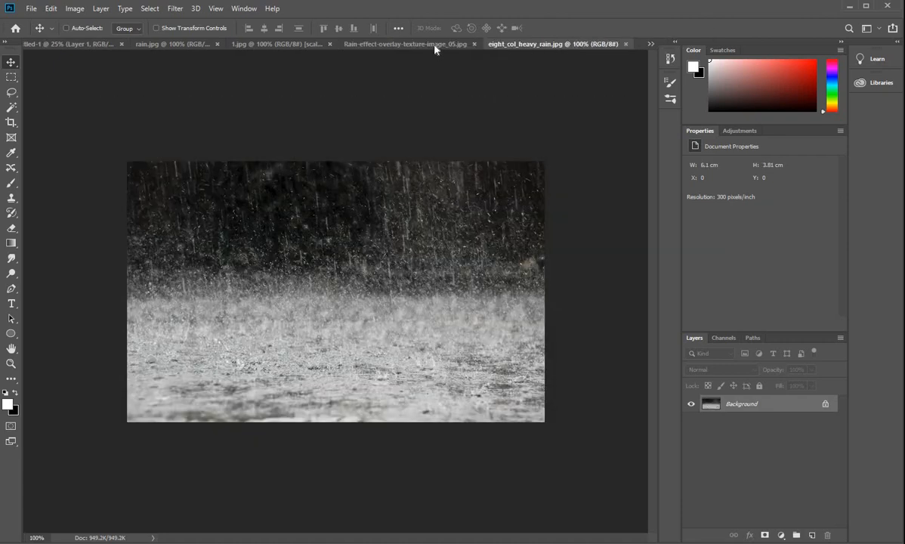
click(408, 43)
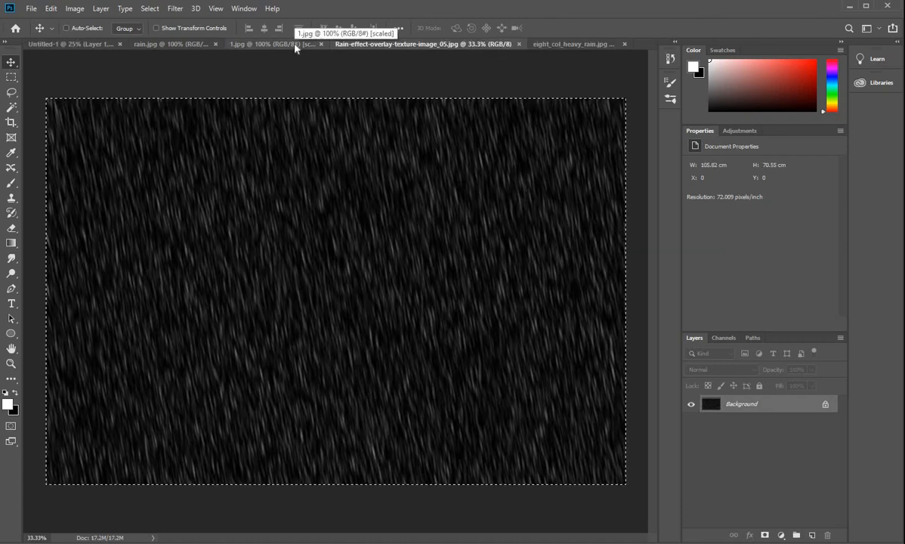
click(295, 44)
click(184, 45)
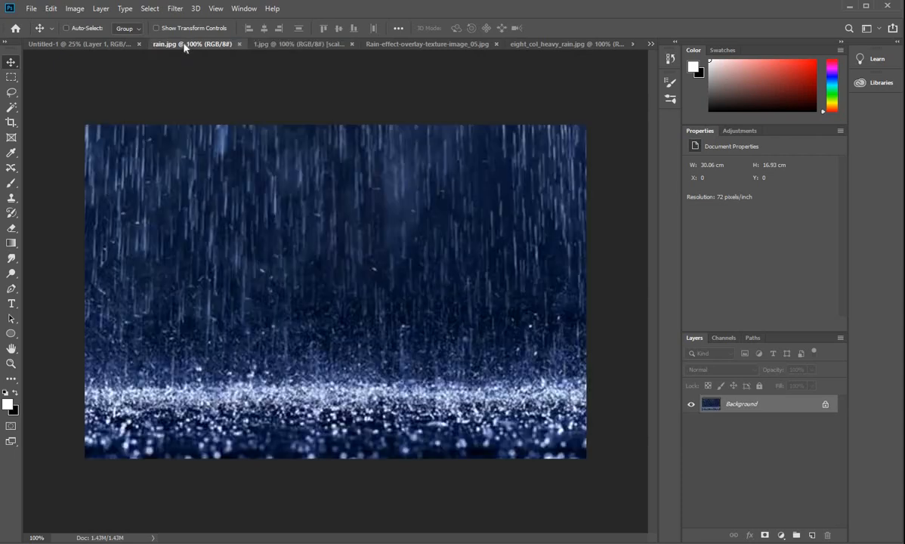
click(324, 45)
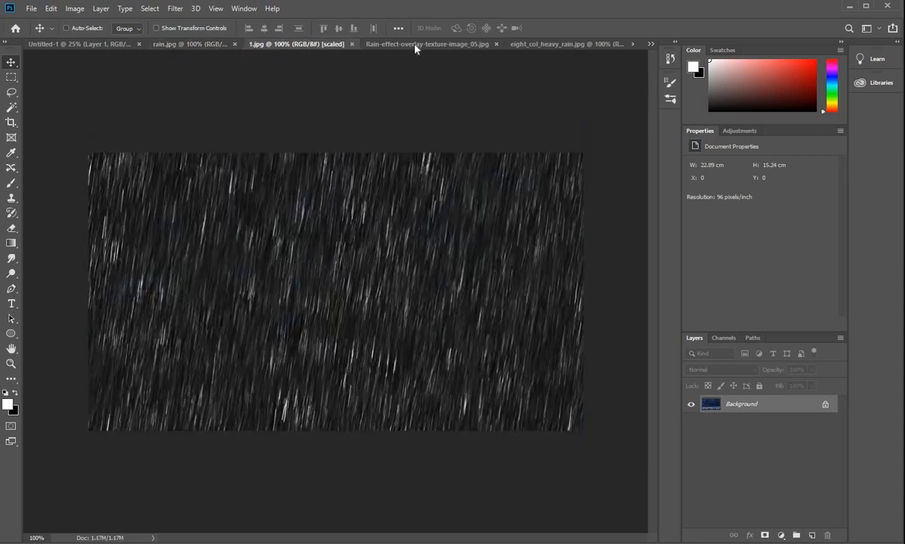
click(474, 44)
click(570, 44)
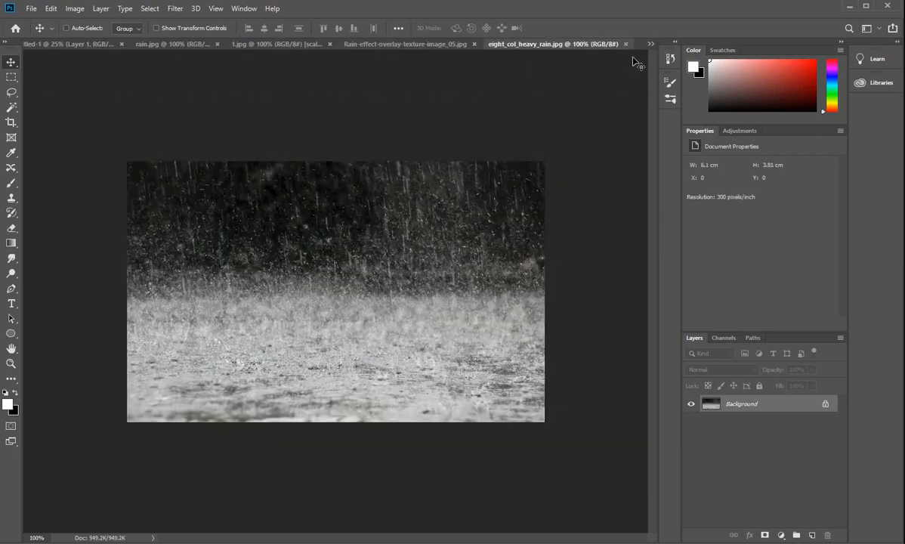
click(73, 46)
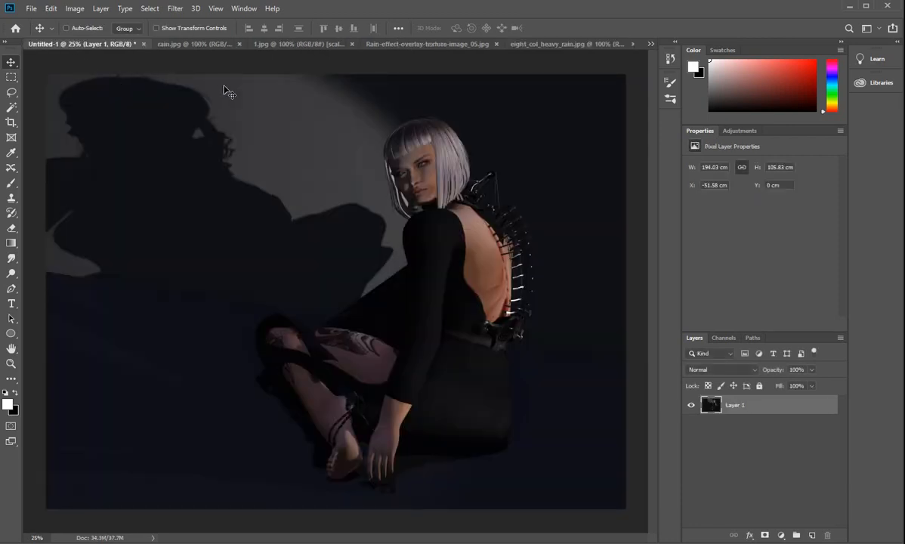
Step: Copy the Rain-effect-overlay-texture-image_05.jpg texture into the Untitled-1 portrait and set the new layer's blend mode to Screen
click(307, 46)
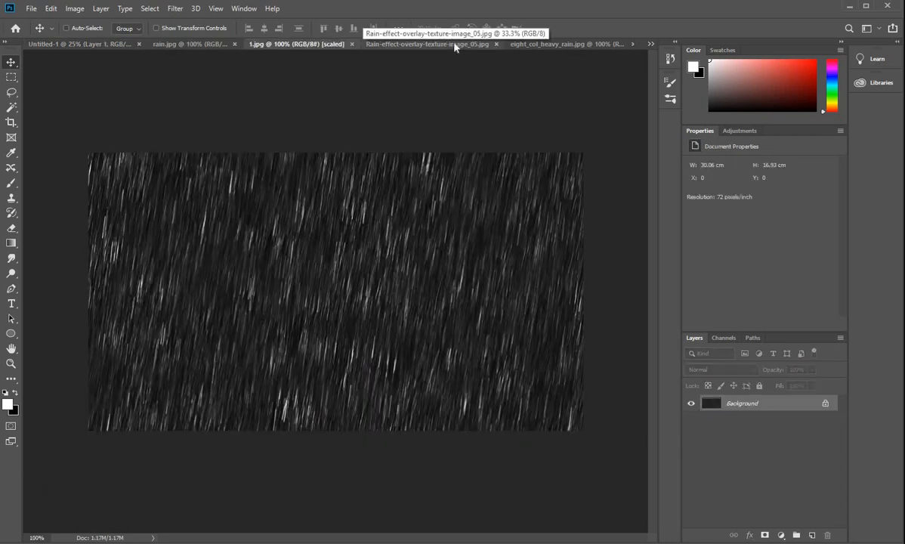
click(455, 45)
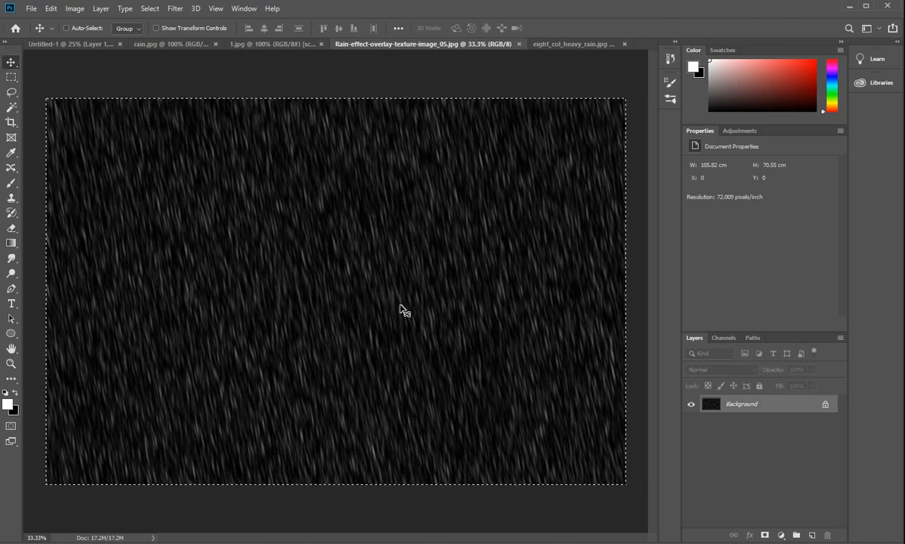
drag(400, 310, 293, 287)
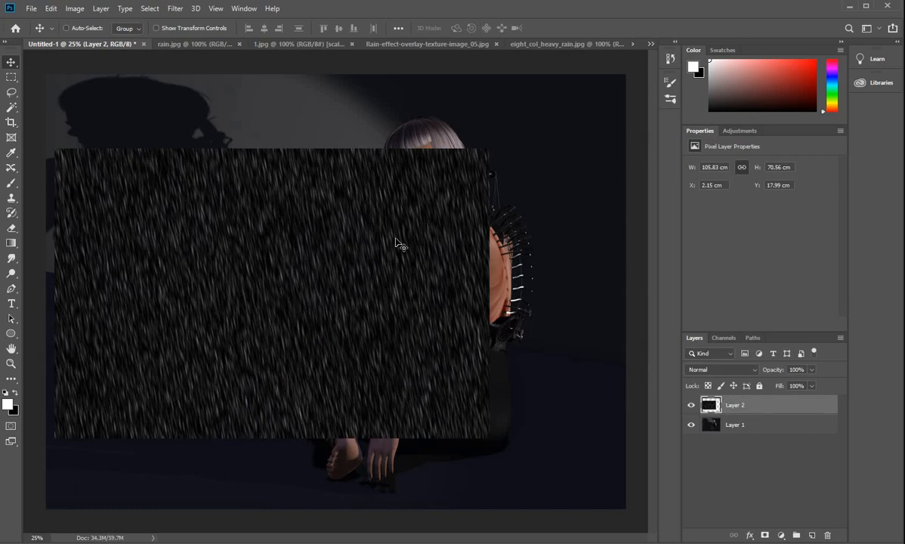
click(744, 371)
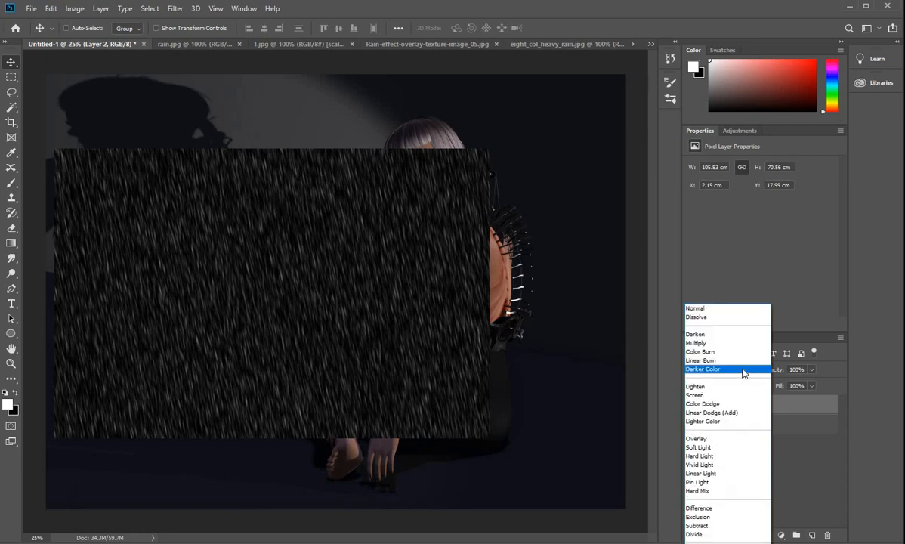
click(710, 395)
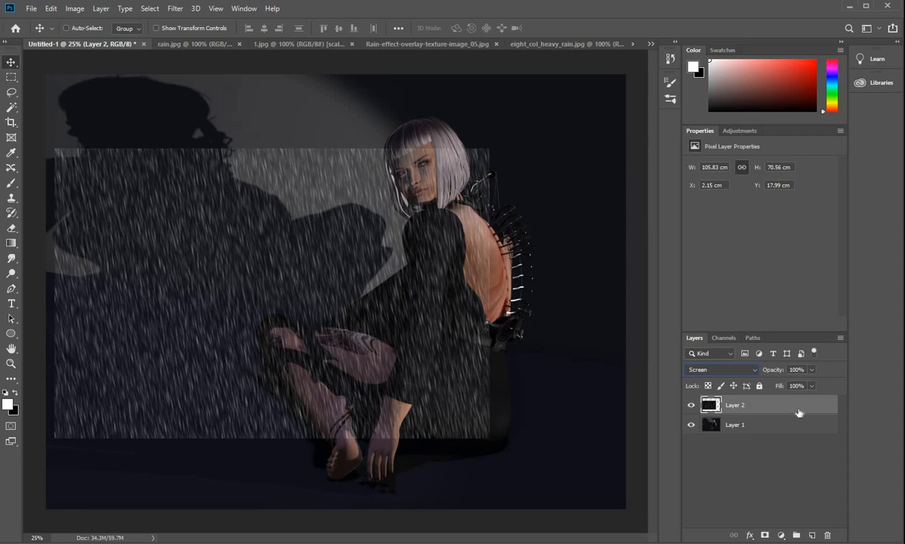
Step: Apply Levels to the rain layer with the black input level raised to 24
key(ctrl+l)
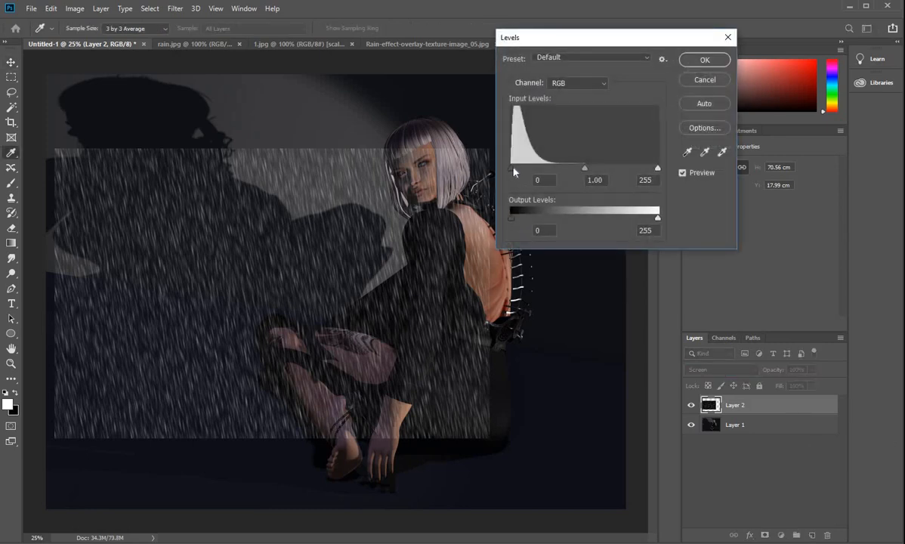
drag(511, 172, 525, 172)
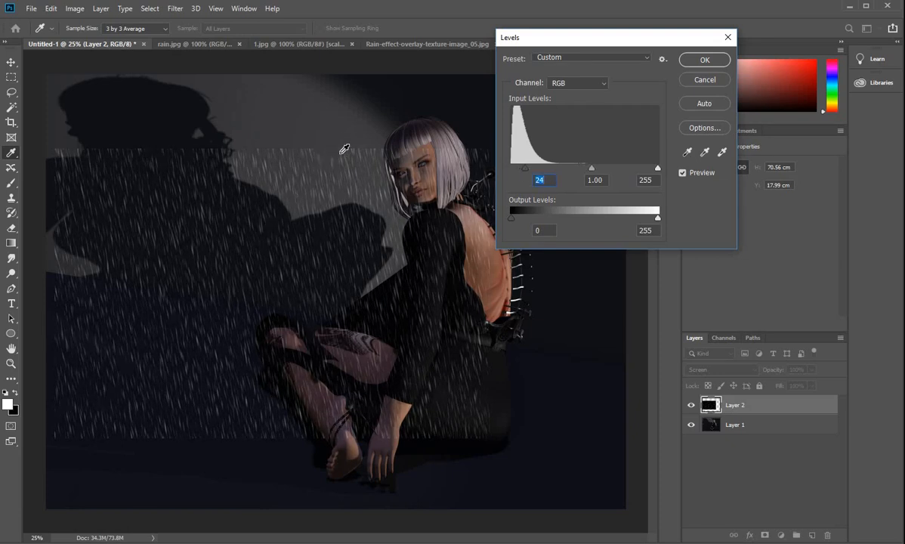
click(705, 61)
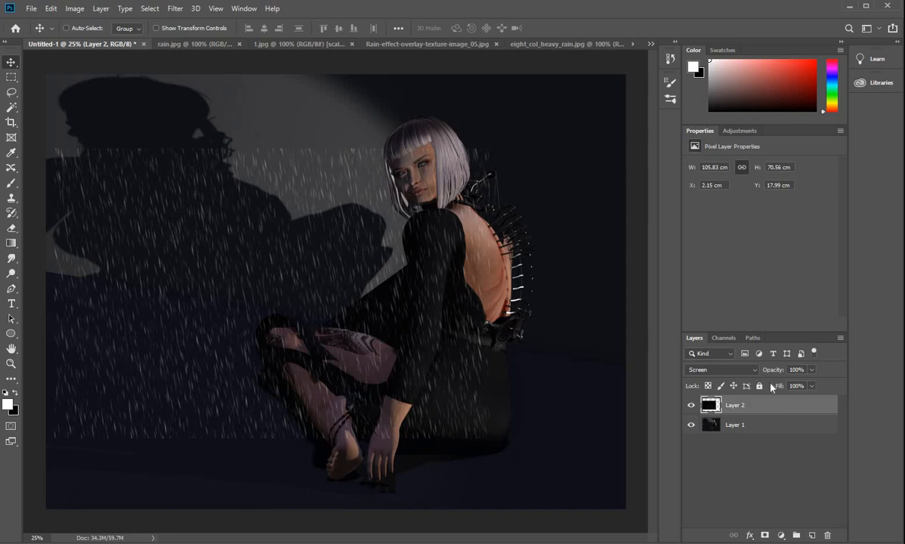
Step: Duplicate the rain layer and place the copy alongside the original's right edge to extend the rain across the portrait
key(ctrl+j)
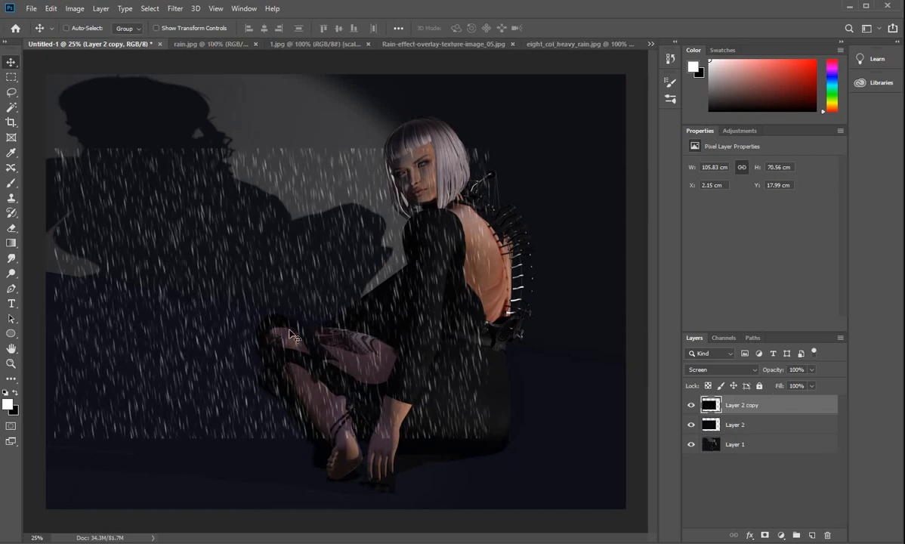
drag(234, 342, 681, 321)
drag(331, 313, 557, 331)
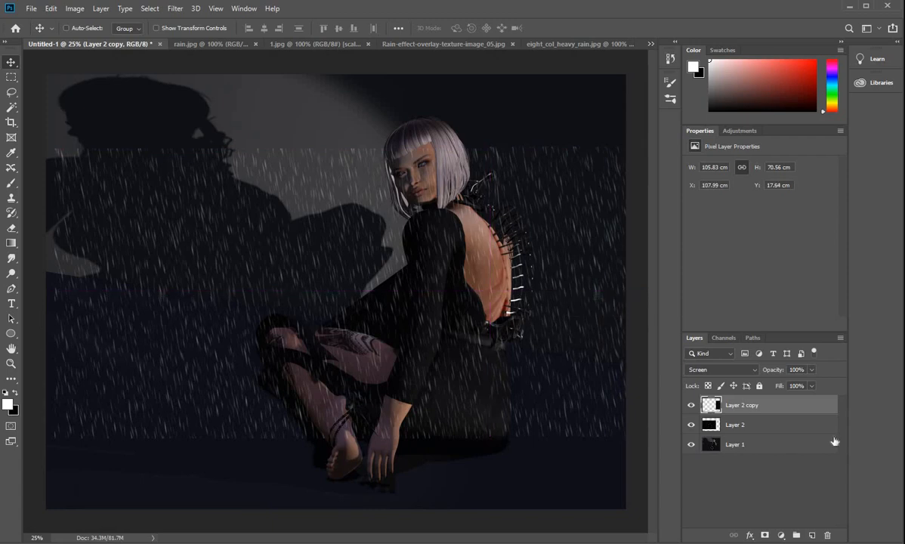
Step: Scale both rain layers together to about 76.83% and align them with the canvas's upper edge across its full width
shift+click(796, 426)
key(ctrl+t)
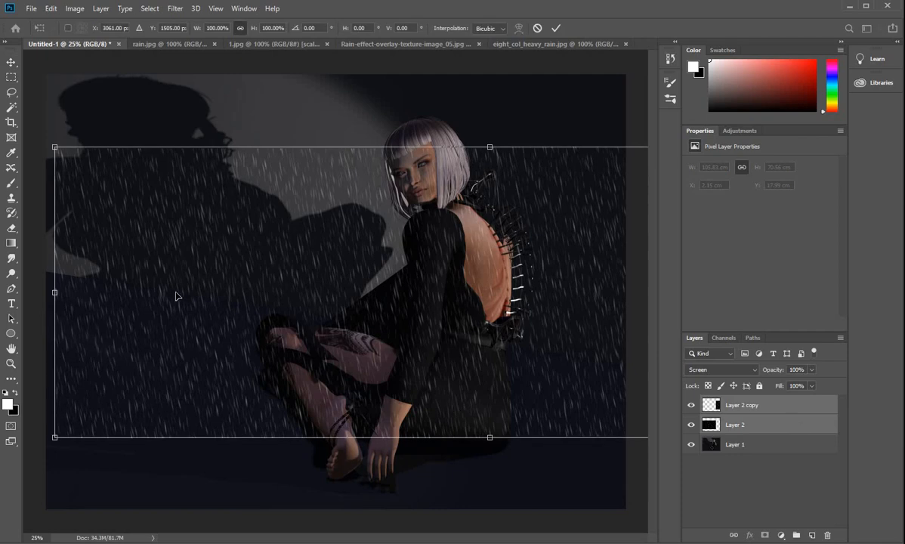
drag(53, 147, 251, 233)
drag(548, 352, 306, 237)
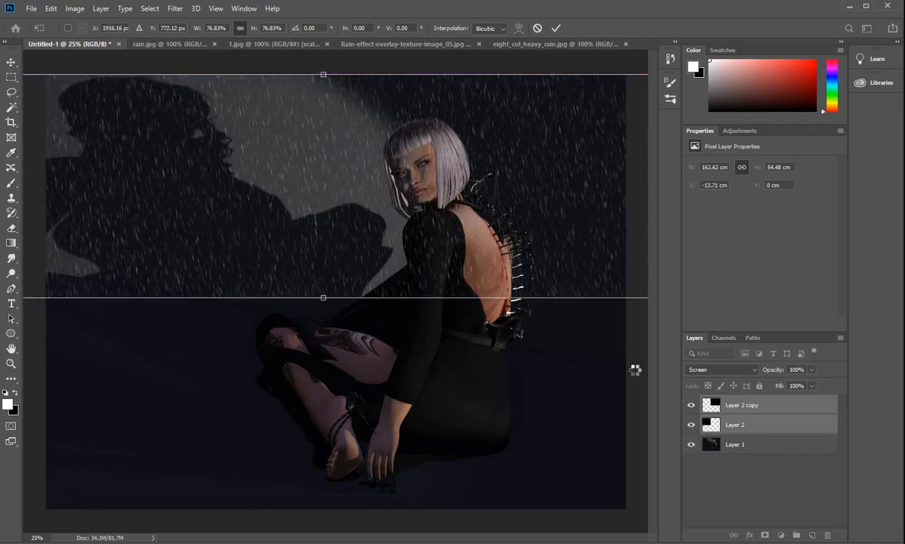
key(Return)
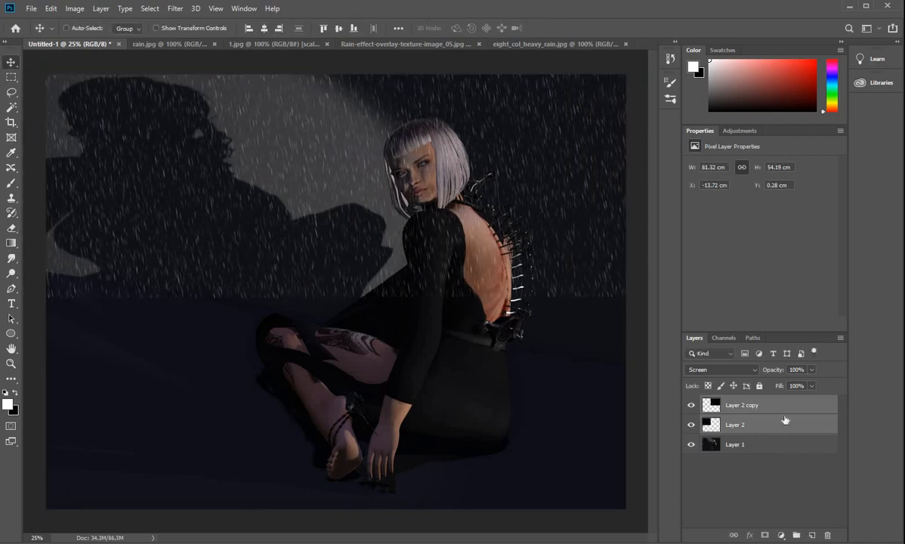
Step: Duplicate the pair of rain layers and move the copies down to fill the lower half of the portrait
key(ctrl+j)
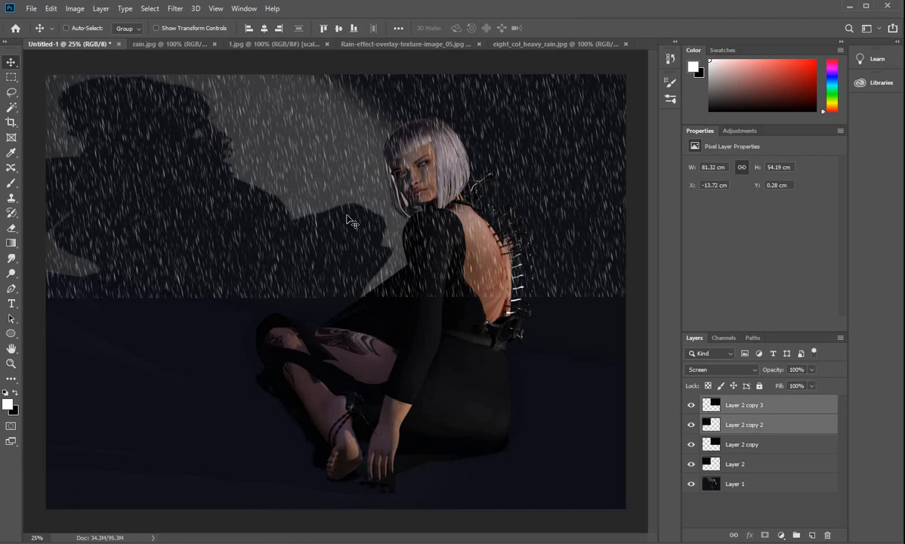
drag(348, 219, 333, 428)
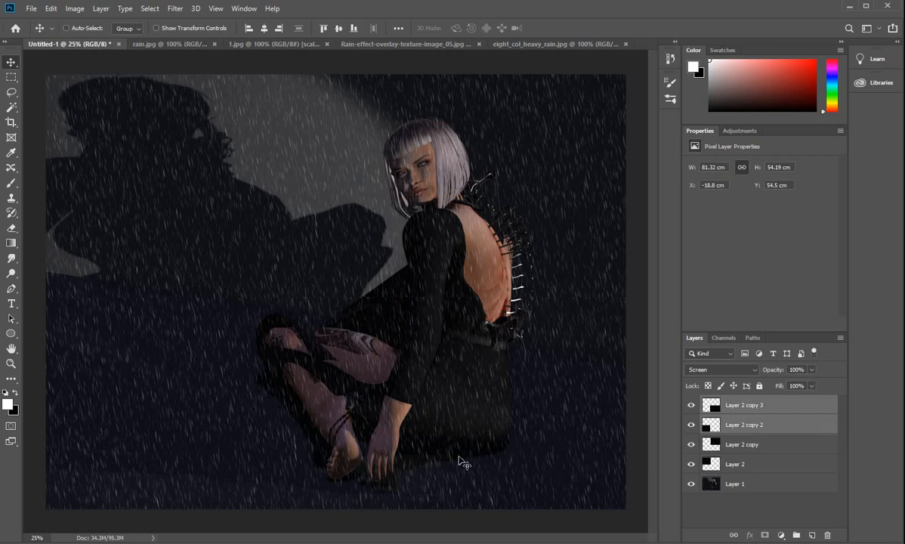
drag(459, 457, 458, 455)
Step: Group the two lower rain copies with a layer mask and paint black along the horizontal seam using an 800 px soft round brush
key(ctrl+g)
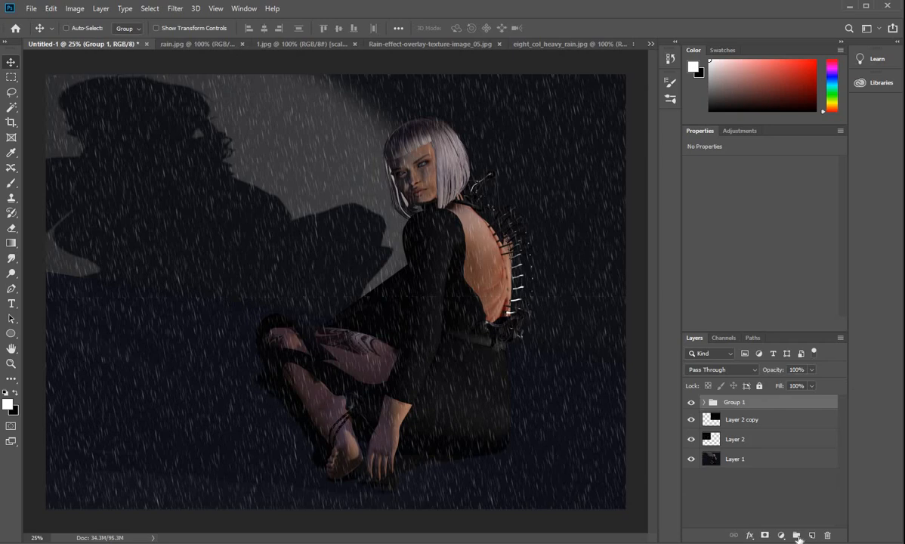
click(764, 535)
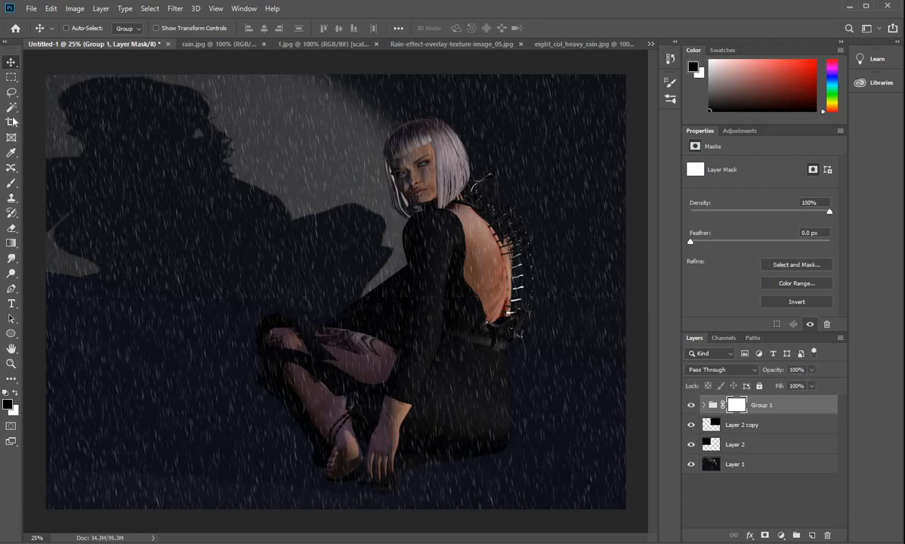
click(12, 183)
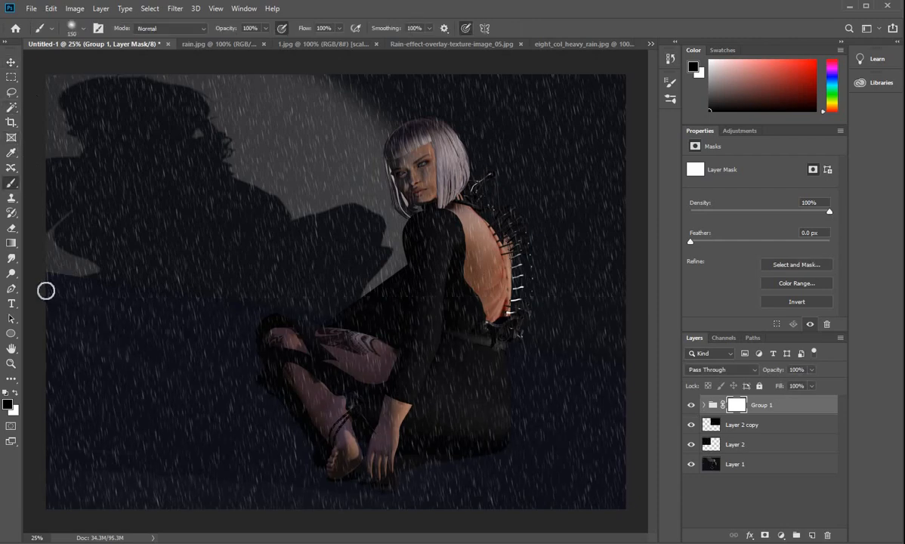
key(bracketright)
key(bracketright)
key(bracketright)
key(bracketright)
key(bracketright)
key(bracketright)
click(84, 30)
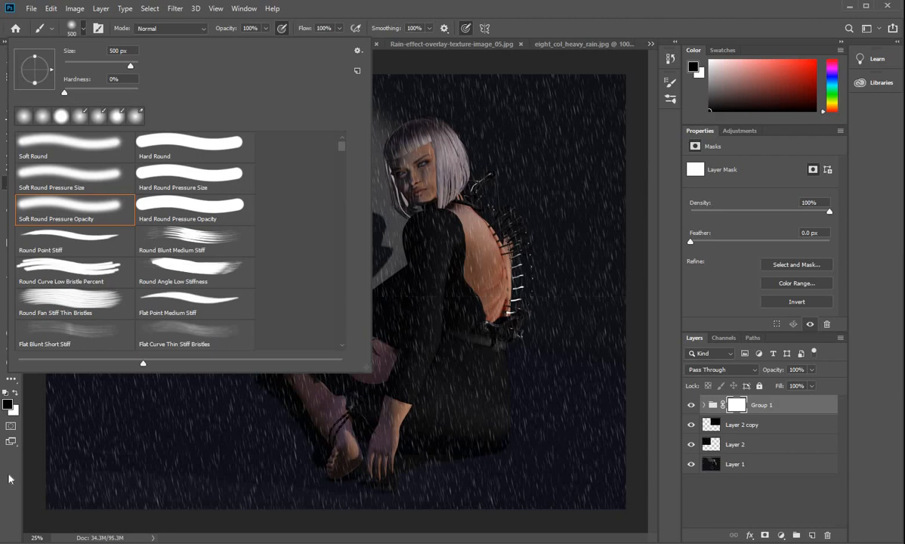
key(Return)
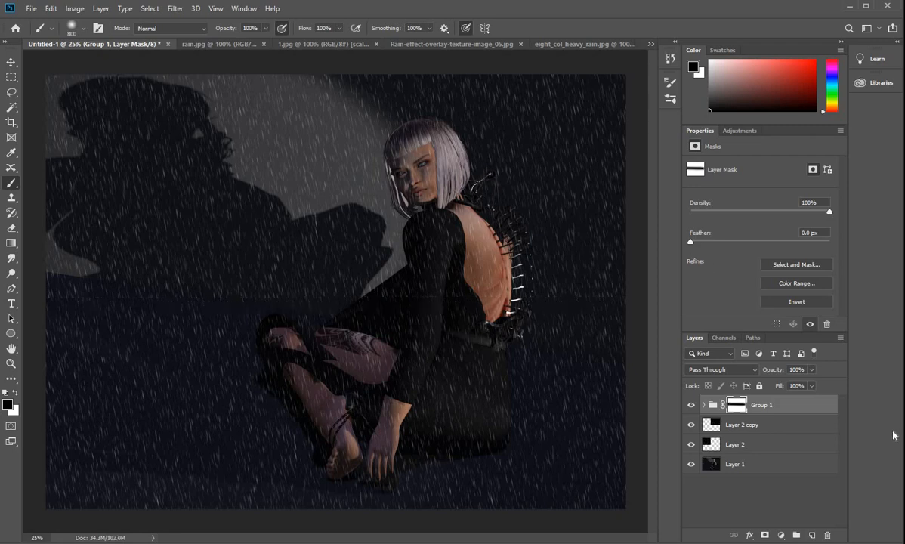
Step: Group Layer 2 and Layer 2 copy with a layer mask and paint black straight across the horizontal seam
click(799, 428)
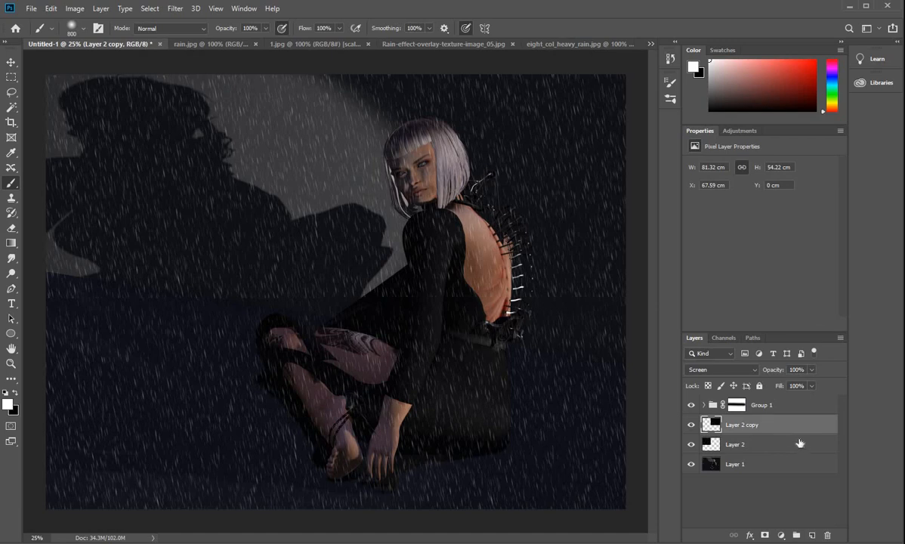
shift+click(800, 445)
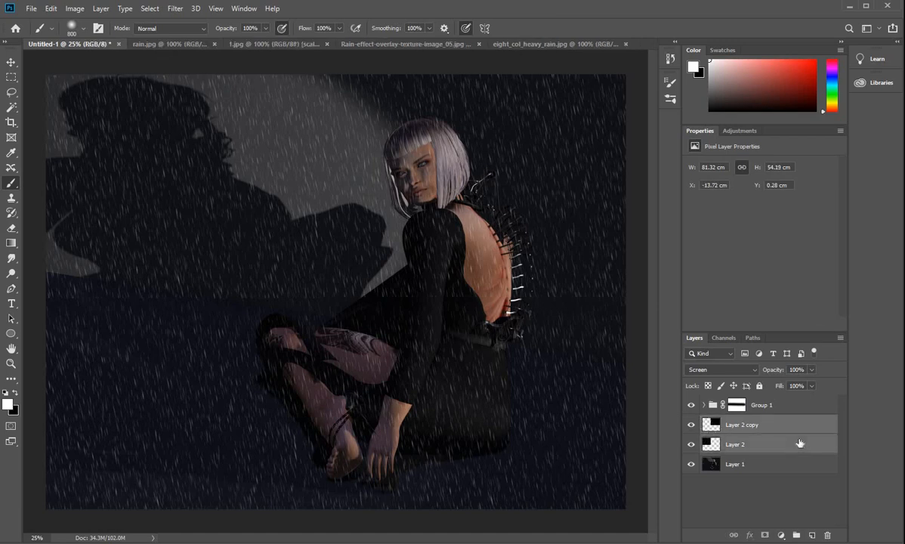
key(ctrl+j)
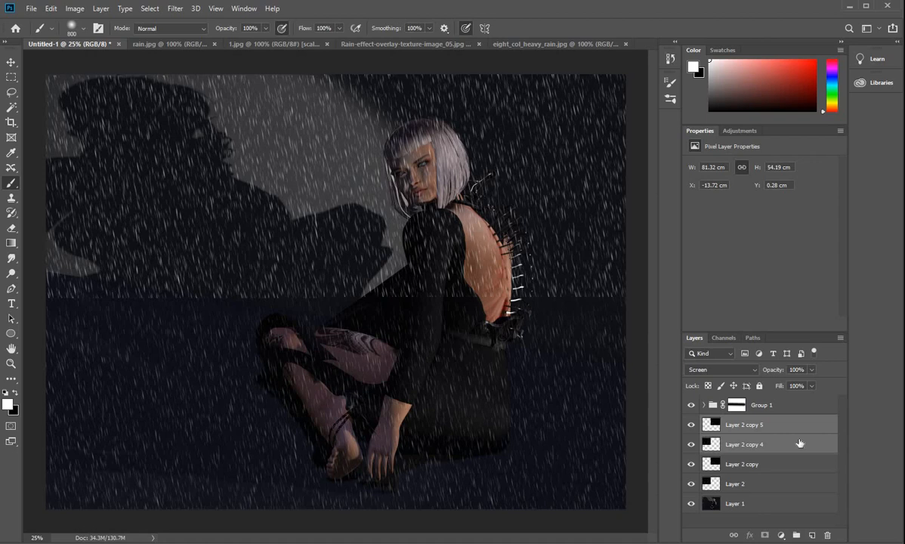
key(ctrl+z)
key(ctrl+g)
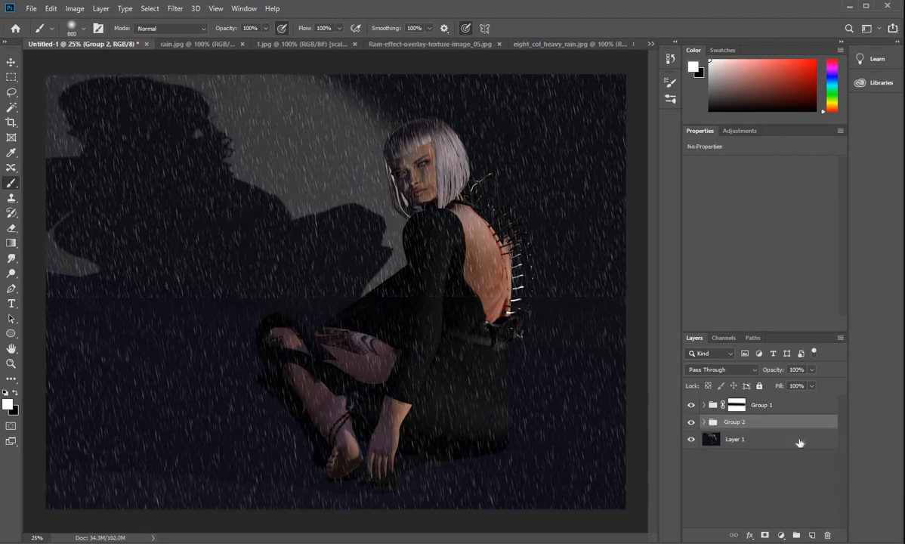
click(765, 535)
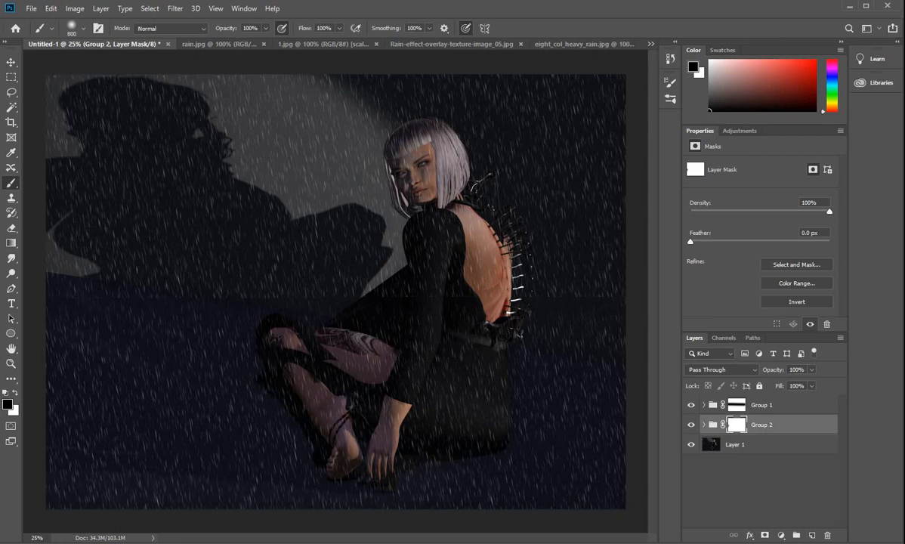
shift+click(633, 293)
Step: Move Group 1 and Group 2 up together until the rain reaches the canvas's upper edge
click(800, 429)
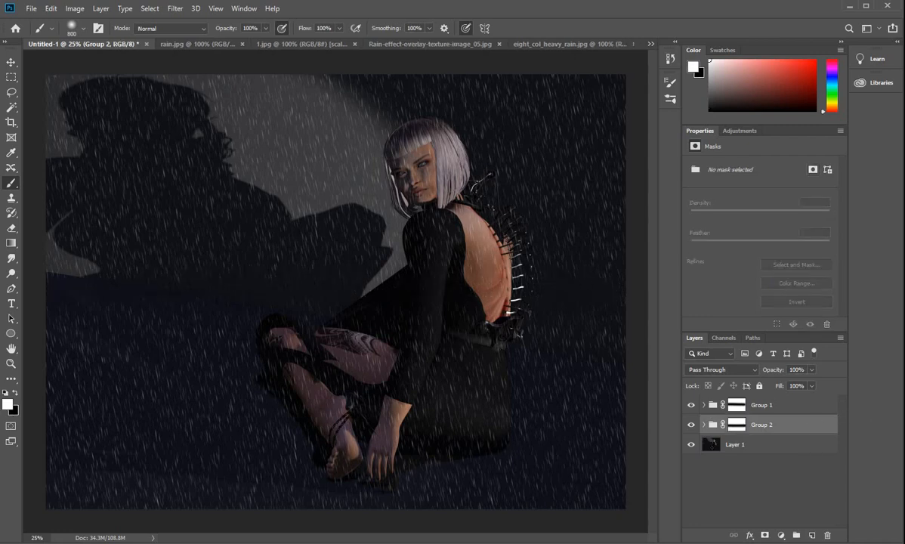
click(11, 61)
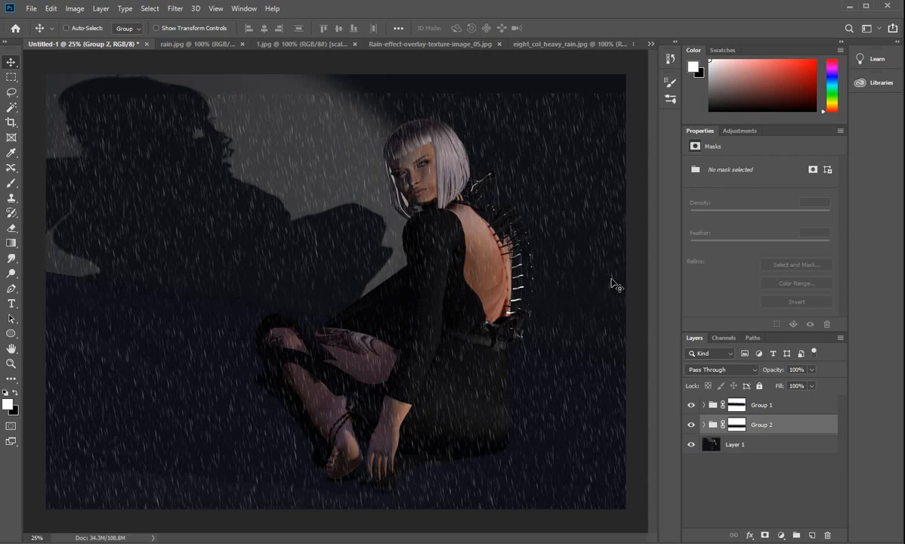
shift+click(801, 407)
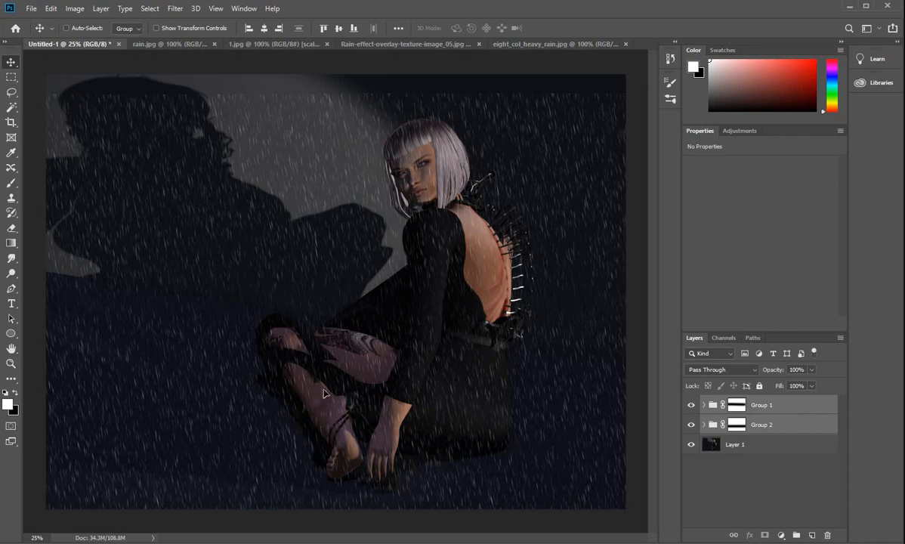
drag(323, 392, 317, 369)
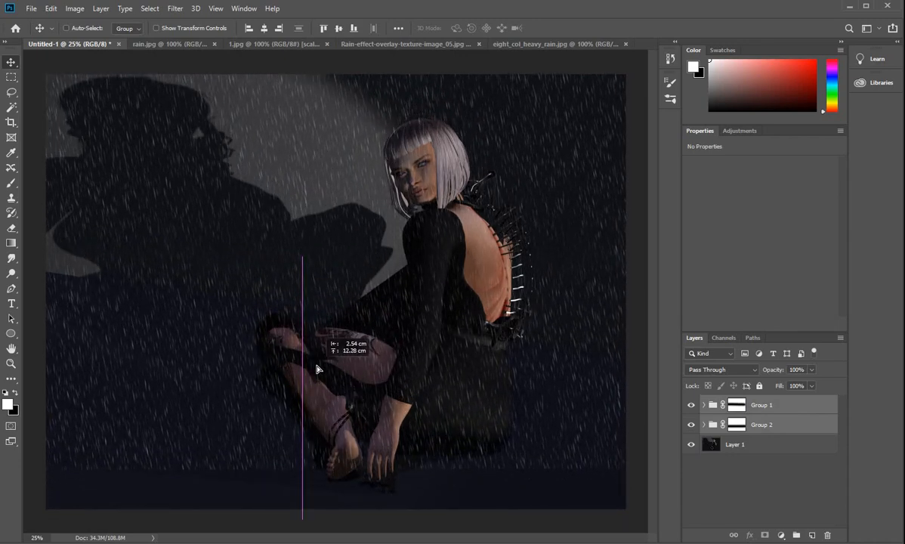
drag(318, 369, 317, 369)
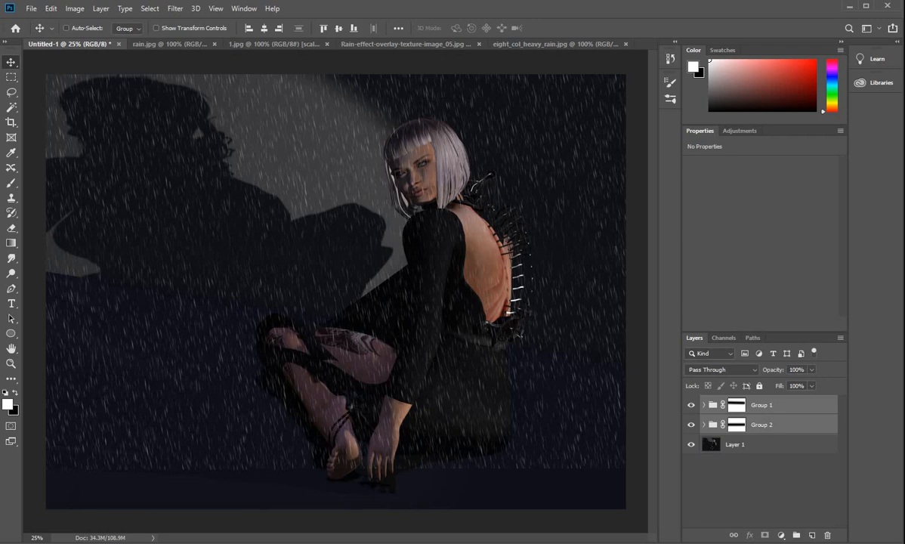
Step: Flip both rain groups horizontally with Free Transform
key(ctrl+t)
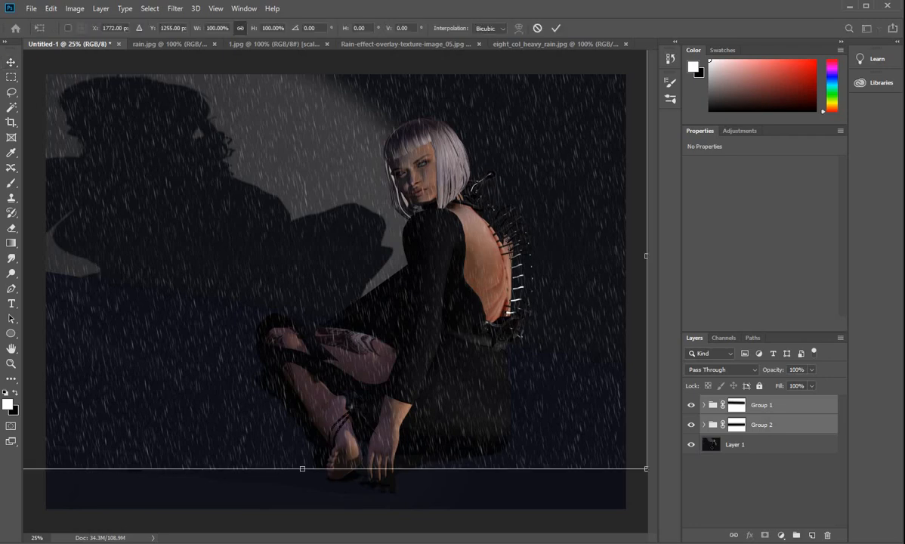
right_click(359, 320)
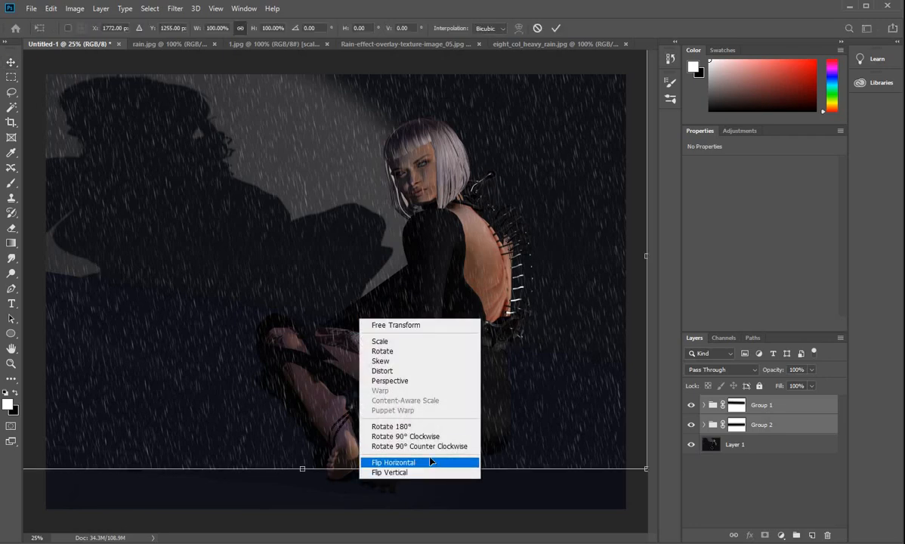
click(430, 462)
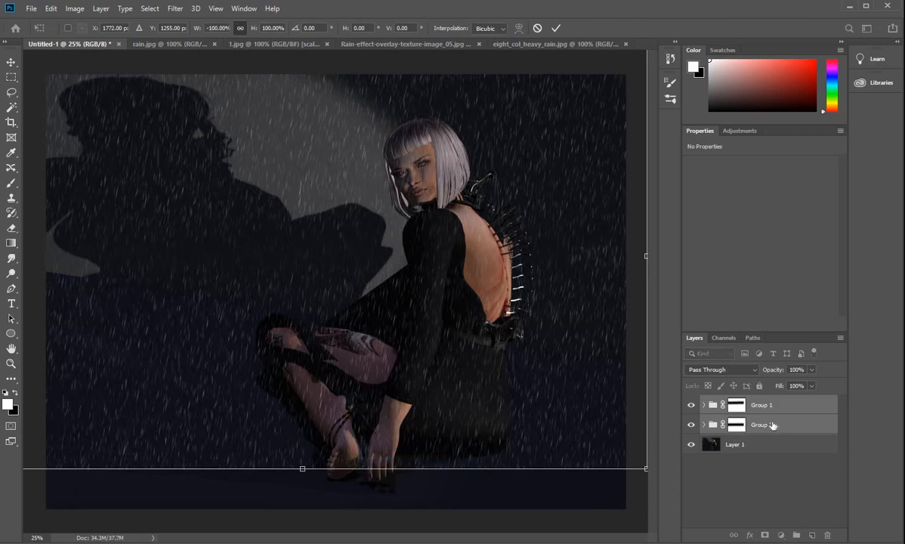
key(Return)
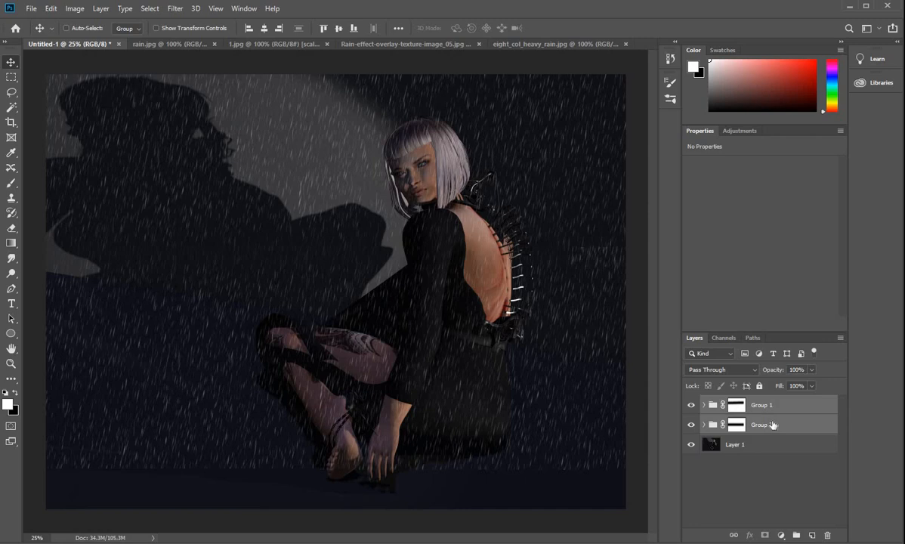
Step: Nest both rain groups in one group with a layer mask and paint black over the woman and floor, using a soft brush up to 1100 px
key(ctrl+g)
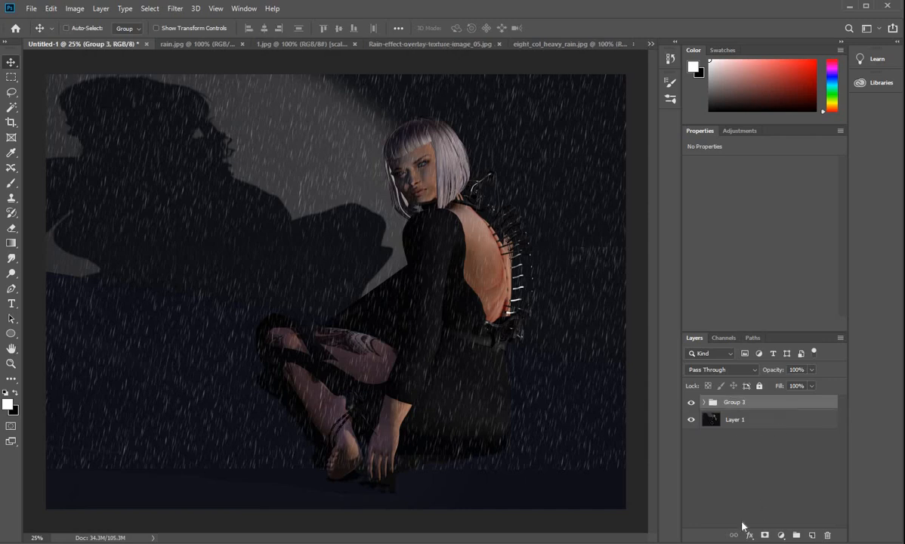
click(765, 534)
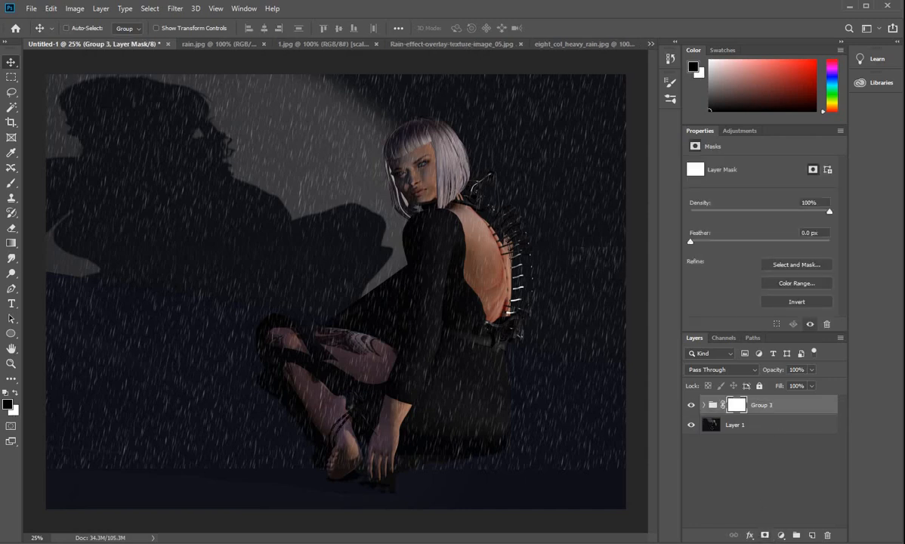
click(12, 184)
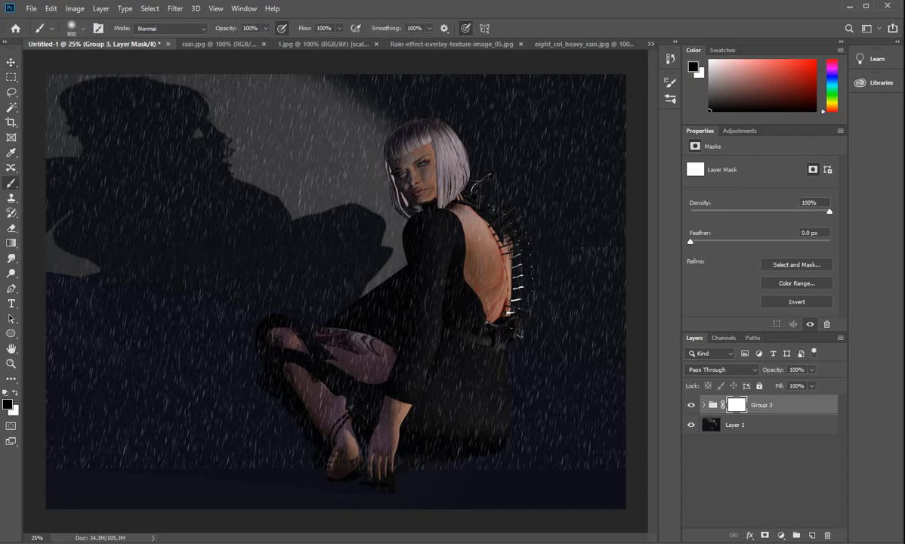
drag(449, 245, 455, 285)
drag(463, 352, 489, 374)
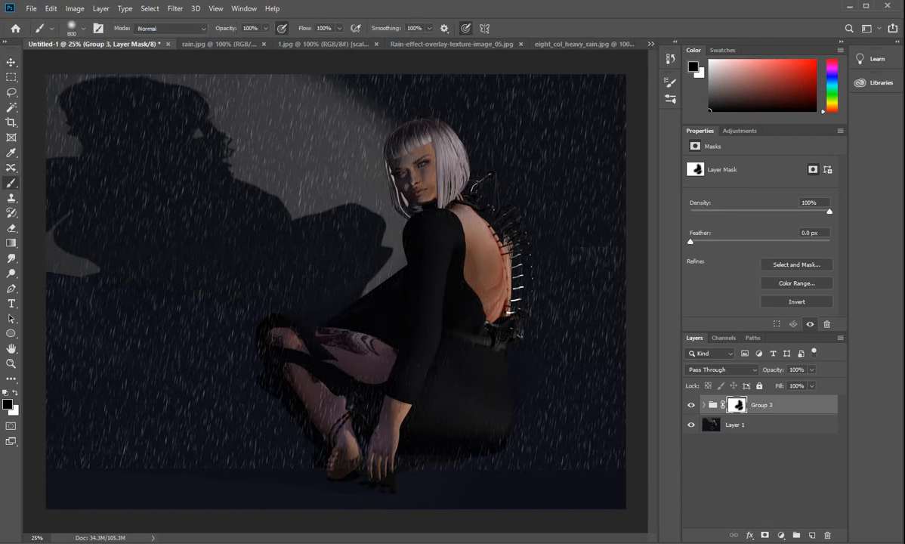
drag(485, 433, 389, 444)
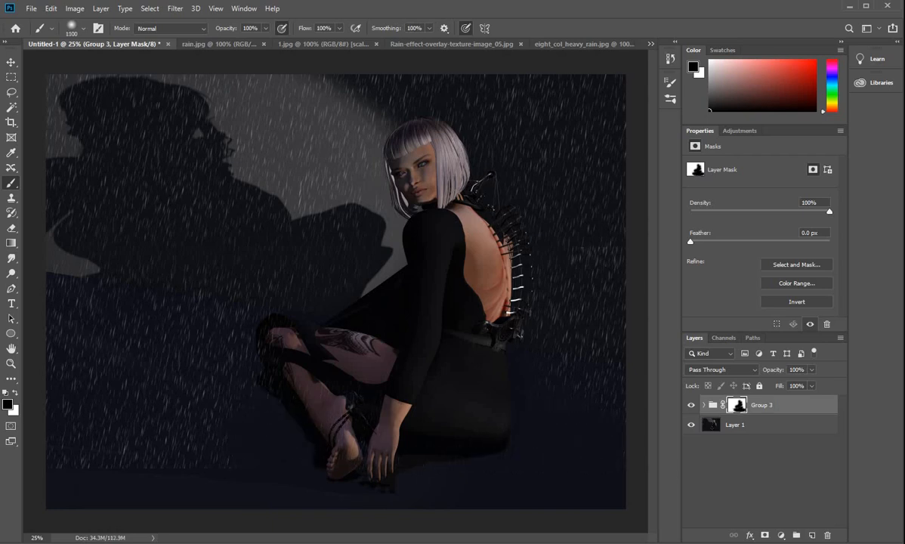
drag(121, 453, 260, 447)
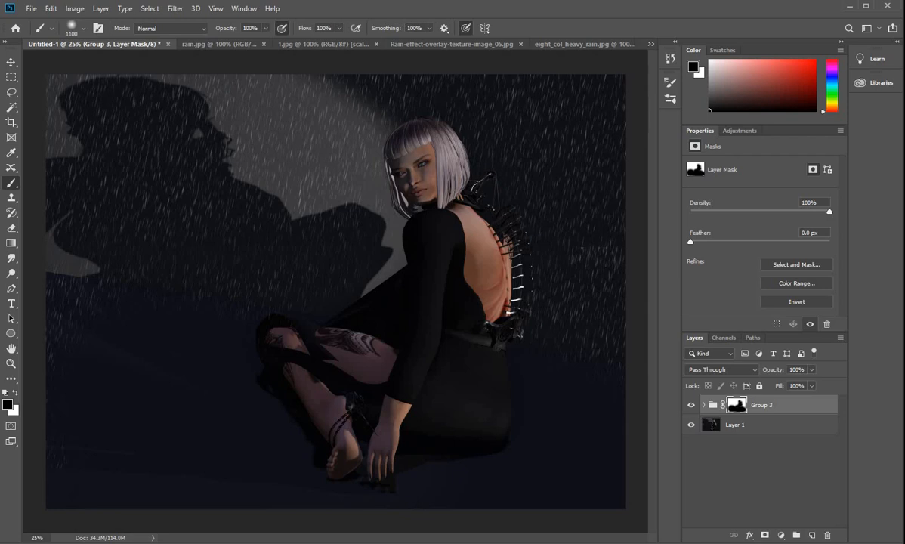
Step: Switch to rain.jpg and reduce the brush size to 45 px
click(238, 44)
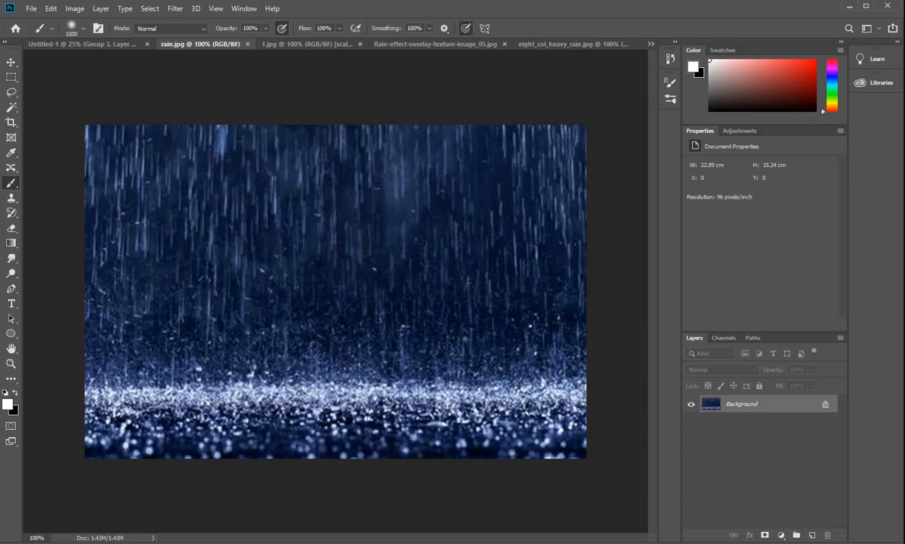
key(bracketleft)
key(bracketleft)
key(bracketleft)
key(bracketleft)
key(bracketleft)
key(bracketleft)
key(bracketleft)
key(bracketleft)
key(bracketleft)
key(bracketleft)
key(bracketleft)
key(bracketleft)
key(bracketleft)
key(bracketleft)
key(bracketleft)
key(bracketleft)
key(bracketleft)
key(bracketleft)
key(bracketleft)
key(Return)
Step: Copy the full-width splash band from the lower part of rain.jpg and paste it into the portrait as a new layer
click(301, 44)
click(489, 43)
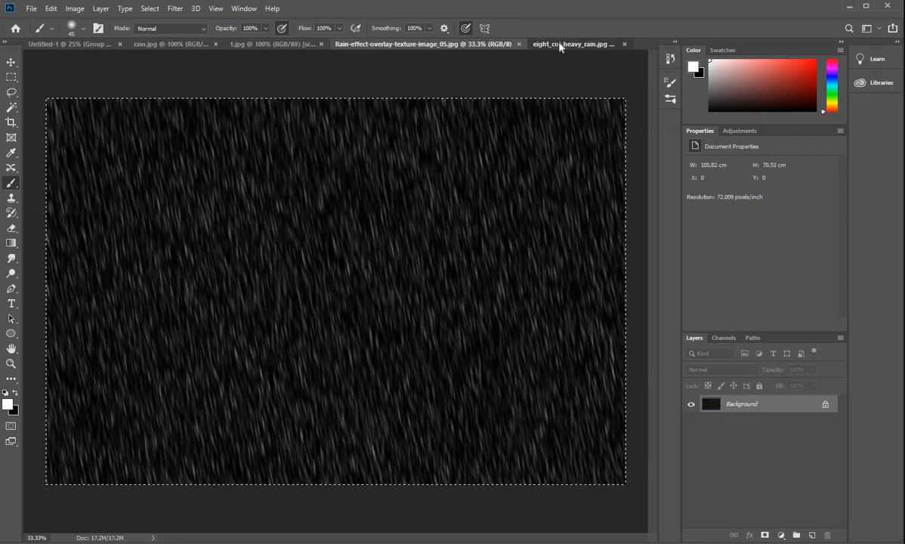
click(559, 44)
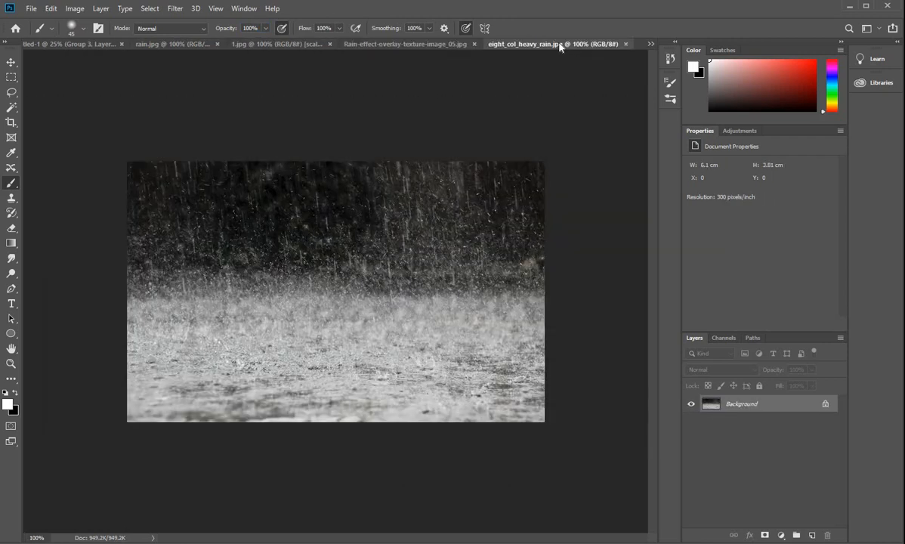
click(263, 45)
click(191, 45)
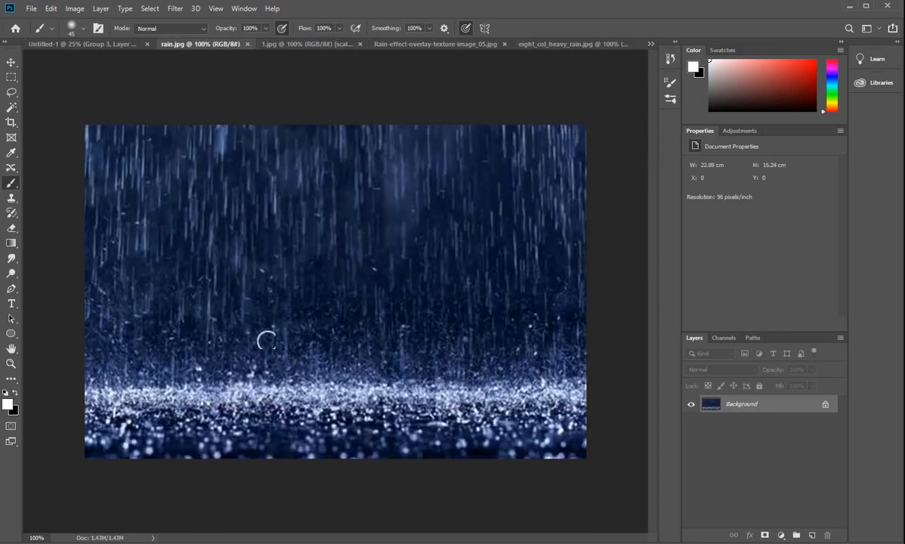
click(11, 76)
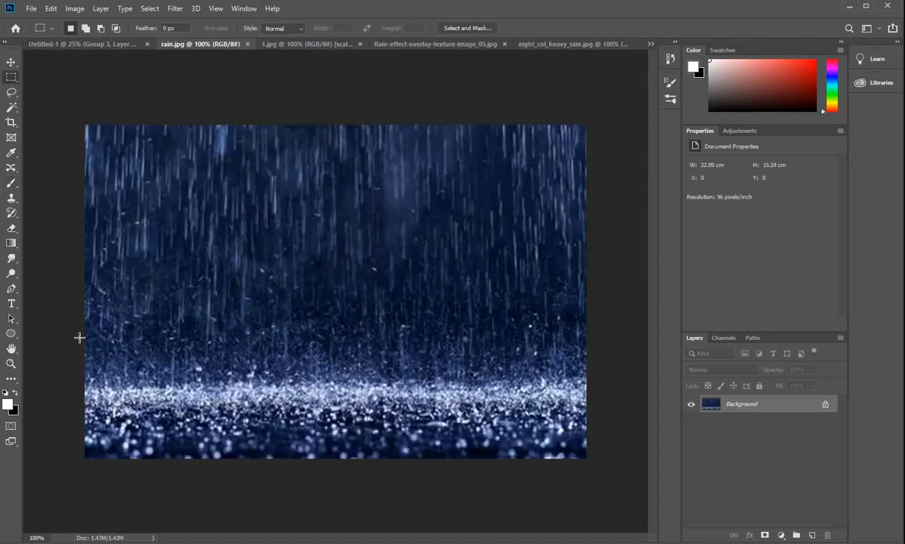
drag(79, 312, 602, 425)
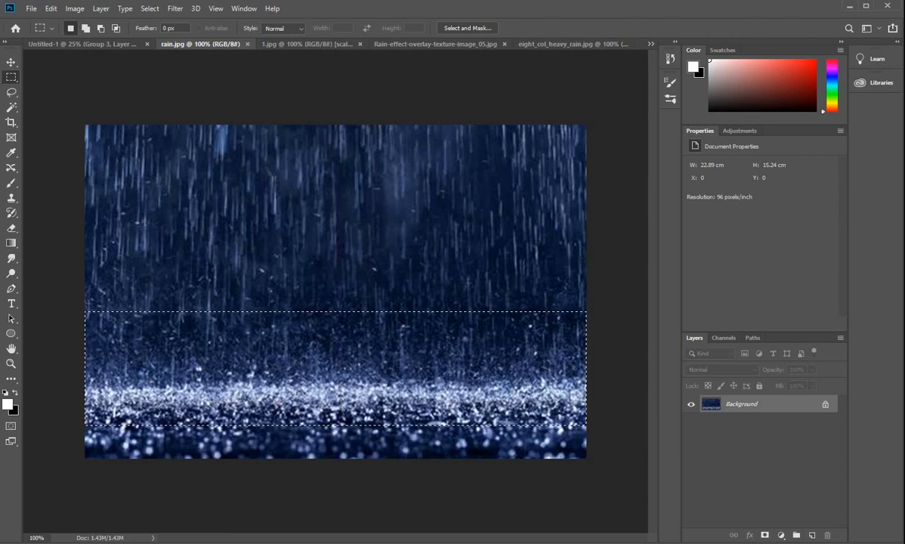
key(ctrl+d)
click(102, 46)
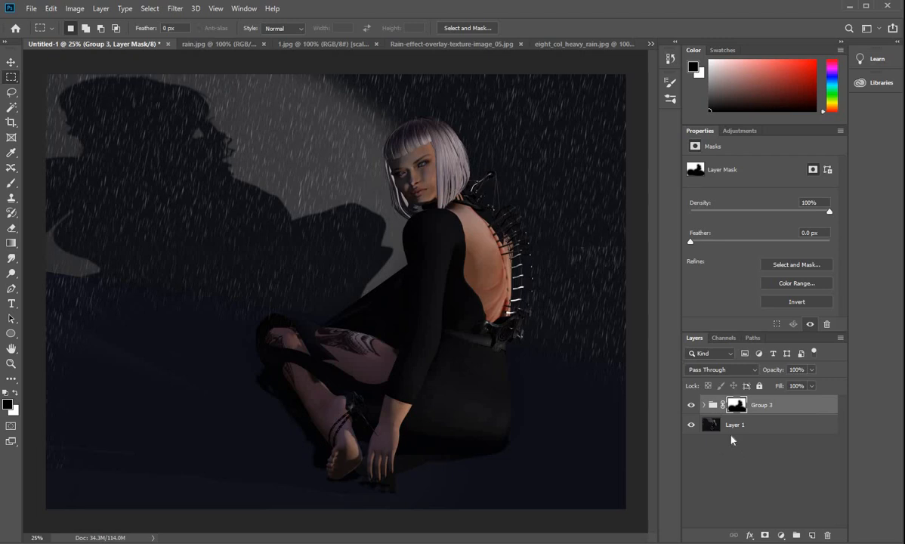
key(ctrl+v)
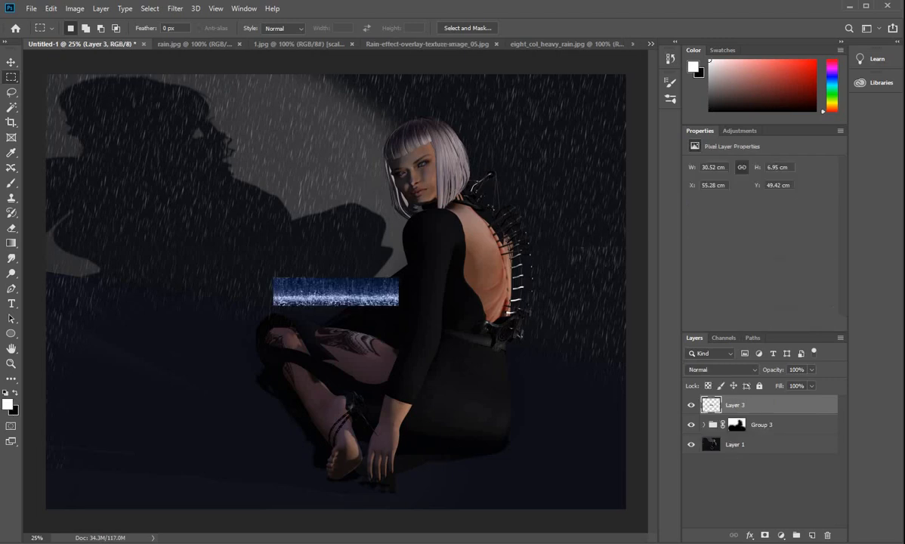
Step: Move the pasted splash strip up over the woman's shoulder, just below her face
key(z)
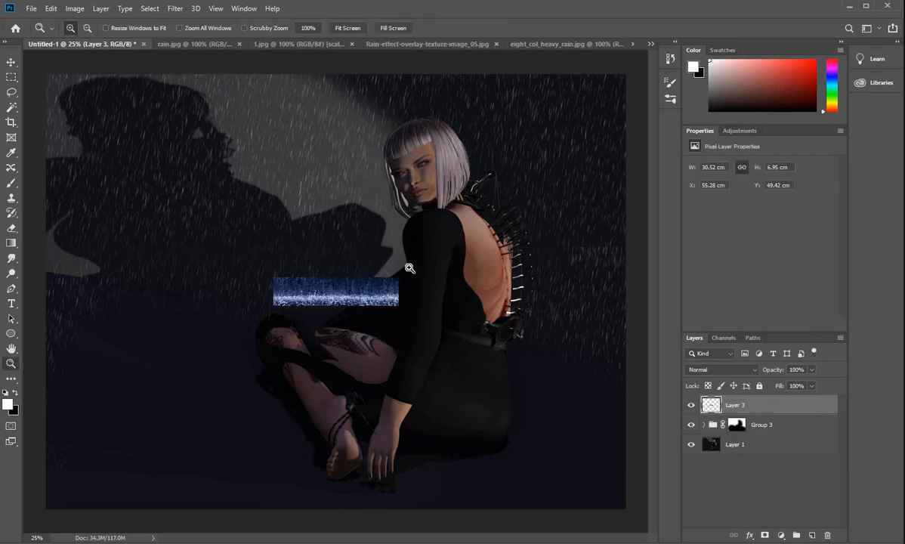
drag(408, 268, 431, 265)
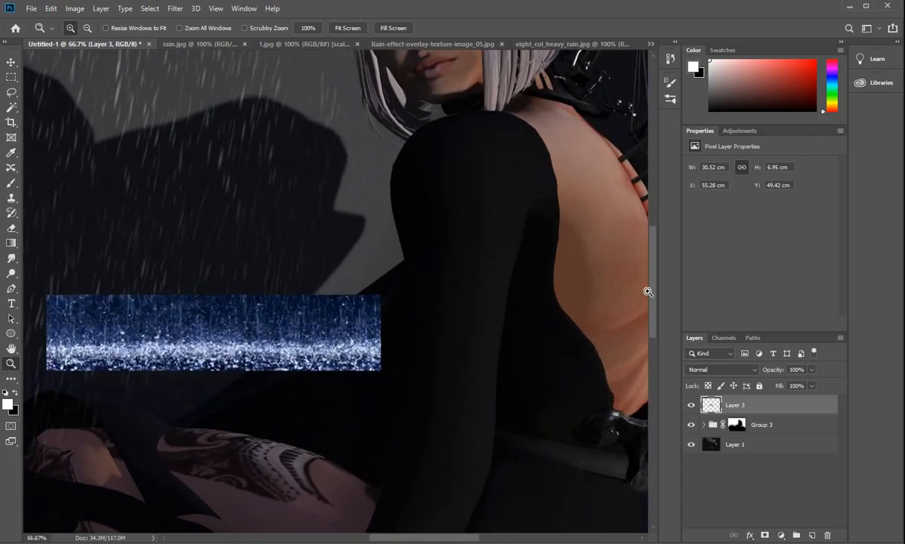
drag(652, 281, 665, 253)
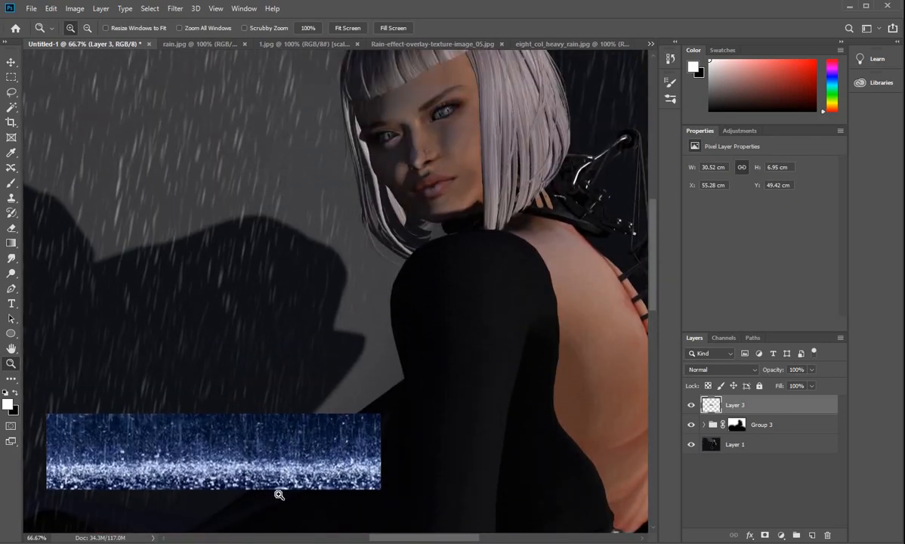
click(11, 62)
drag(324, 406, 499, 216)
Step: Fully desaturate the splash layer with Hue/Saturation and set its blend mode to Screen
key(ctrl+u)
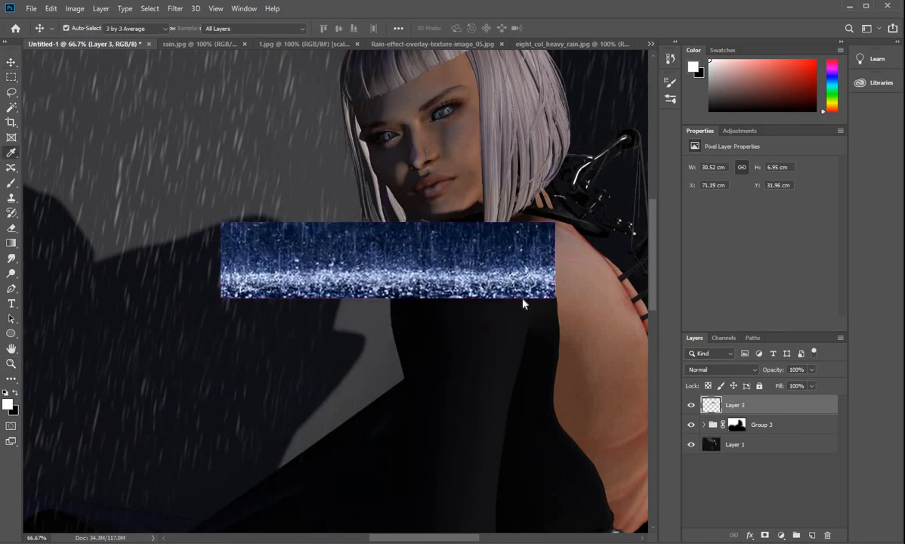
drag(513, 94, 727, 59)
drag(740, 174, 625, 170)
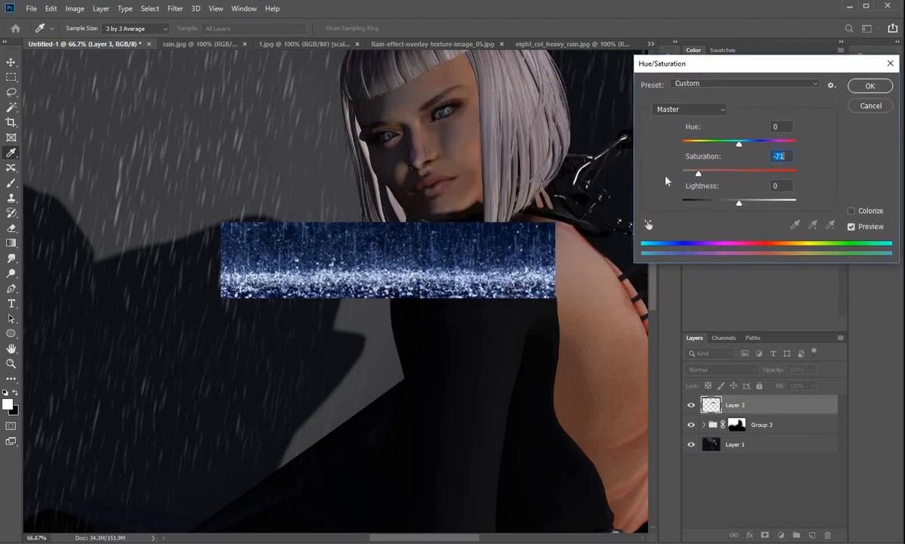
click(869, 86)
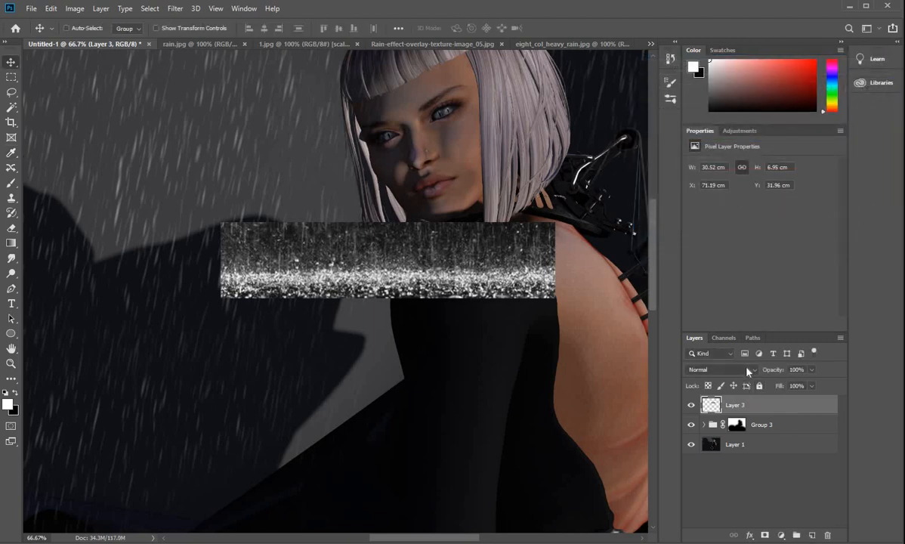
click(747, 370)
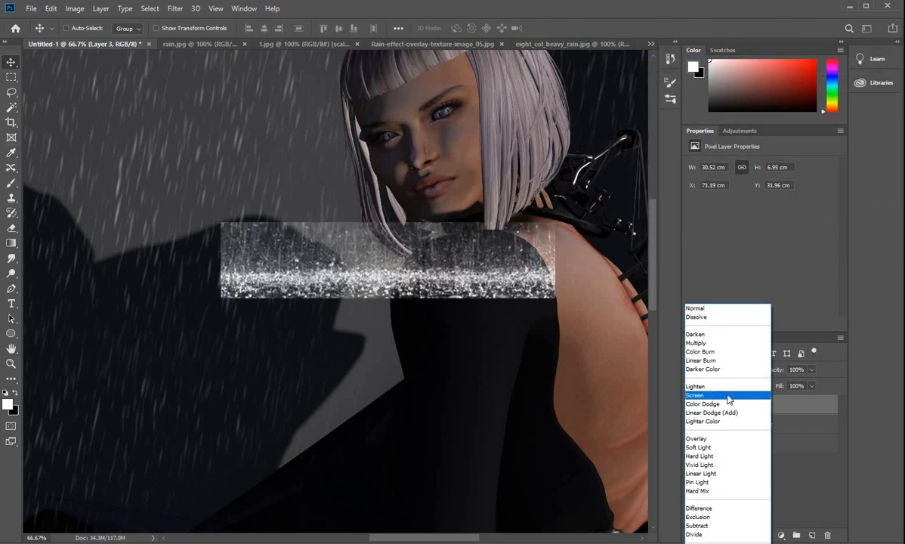
click(724, 395)
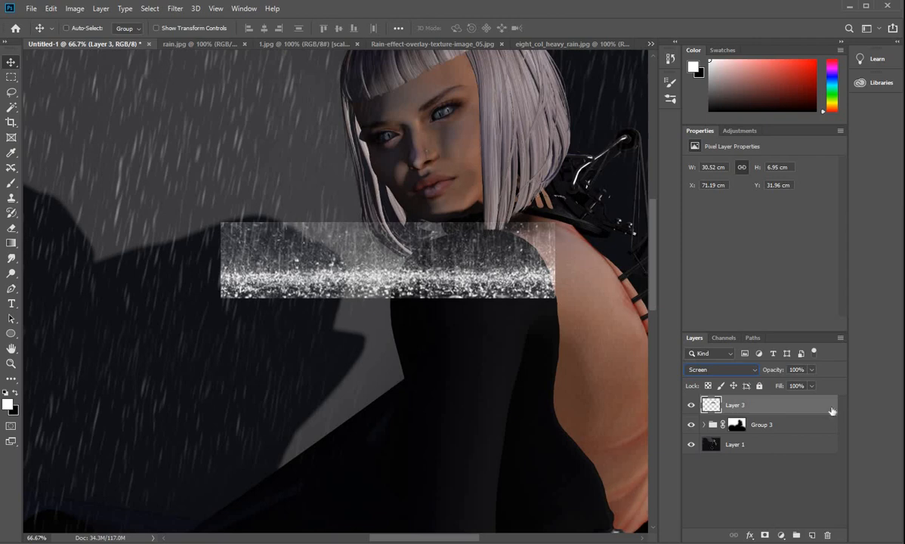
Step: Apply Levels to the splash layer with the input black point set to 63
key(ctrl+l)
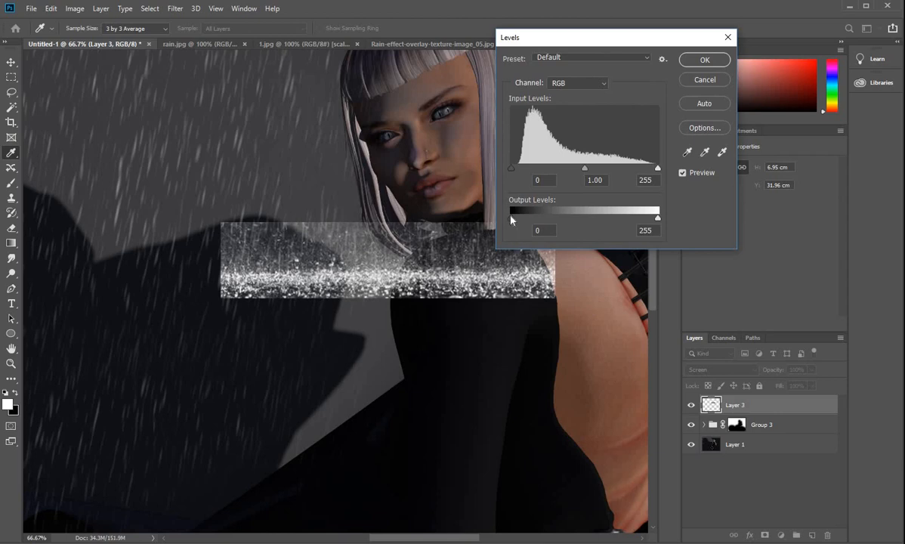
click(516, 218)
drag(515, 171, 549, 173)
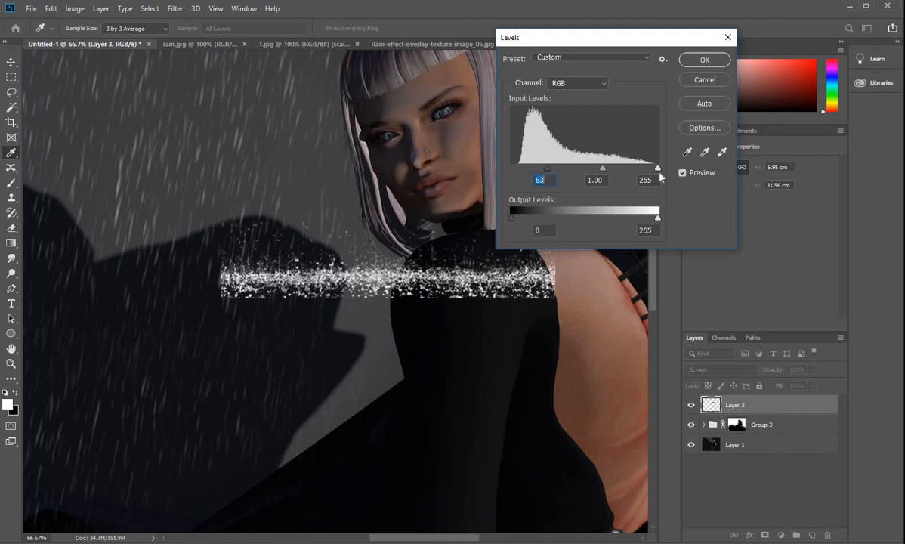
click(704, 59)
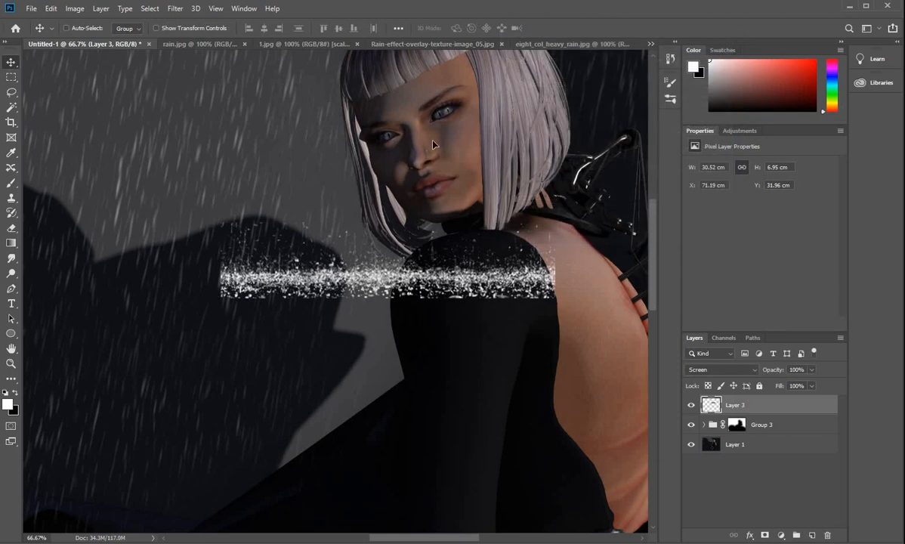
Step: Move the splash strip up over the top of the woman's head, level with the crown of her hair
drag(363, 275, 430, 103)
drag(656, 277, 658, 168)
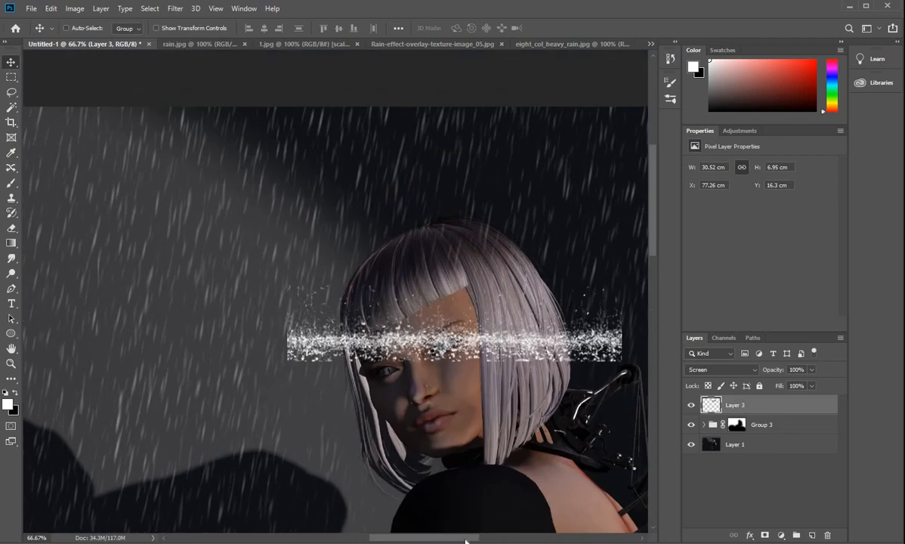
scroll(466, 540, right, 5)
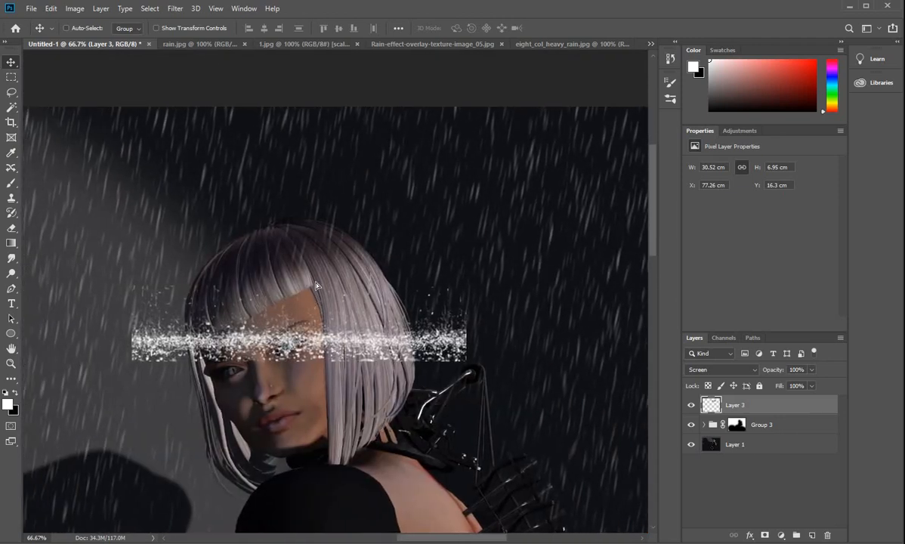
mouse_move(315, 285)
mouse_down()
mouse_move(325, 260)
mouse_move(317, 274)
mouse_up()
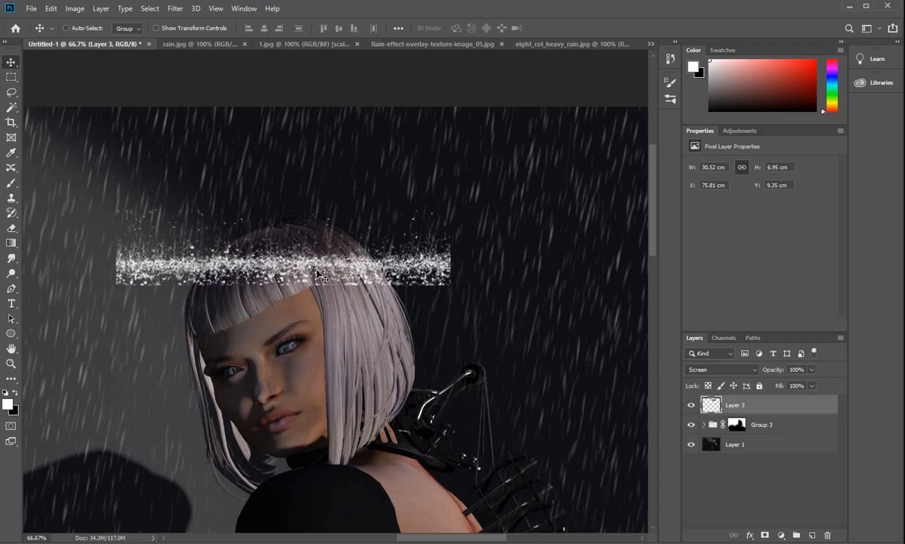
Step: Warp the splash strip into an arch over the woman's hair and pull its right end in against the hair outline
key(ctrl+t)
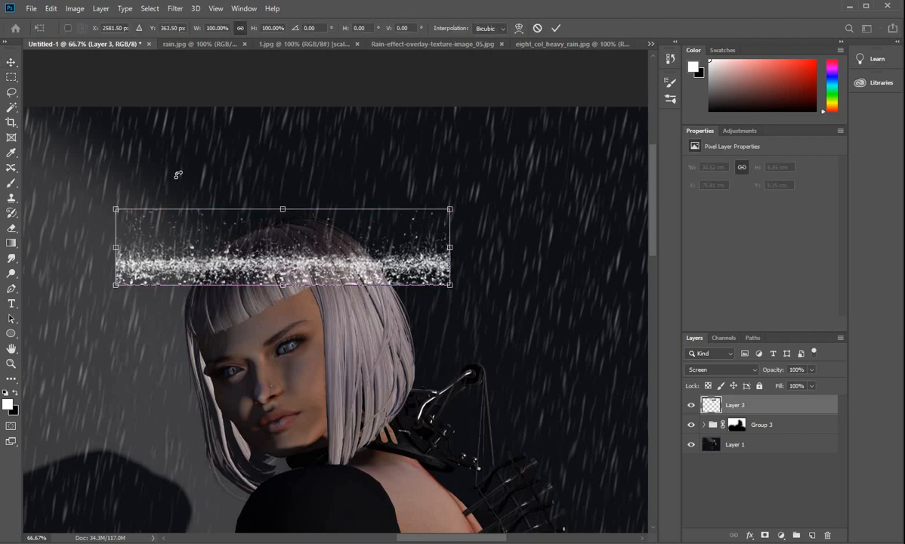
right_click(306, 257)
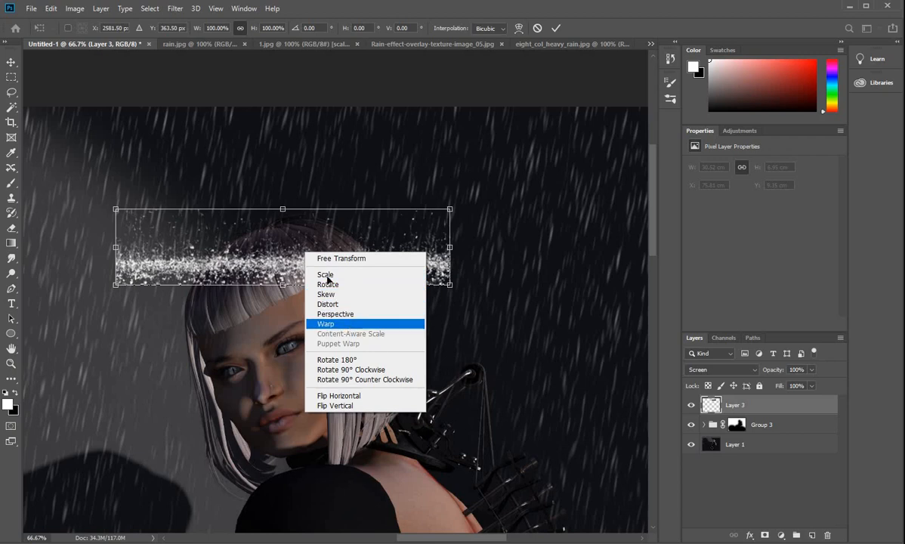
click(348, 325)
drag(278, 267, 282, 172)
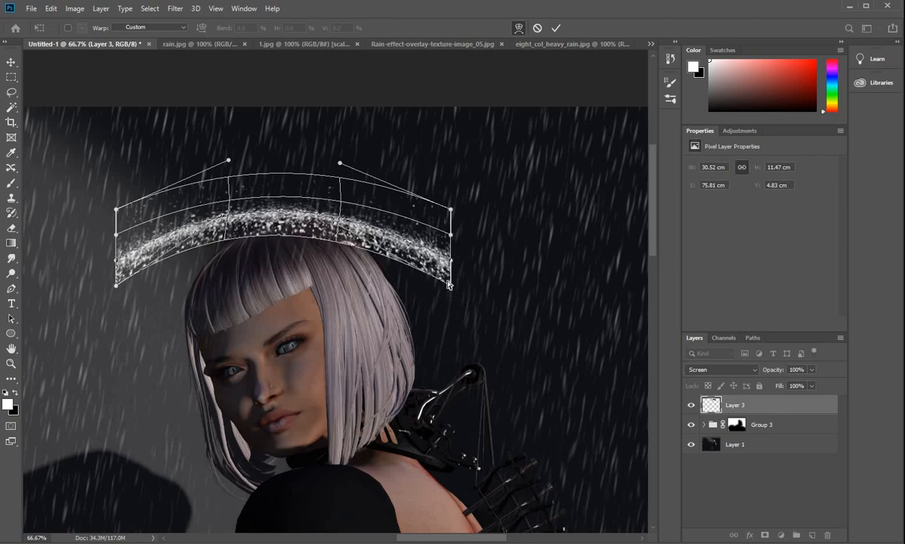
drag(451, 287, 406, 298)
drag(453, 261, 424, 269)
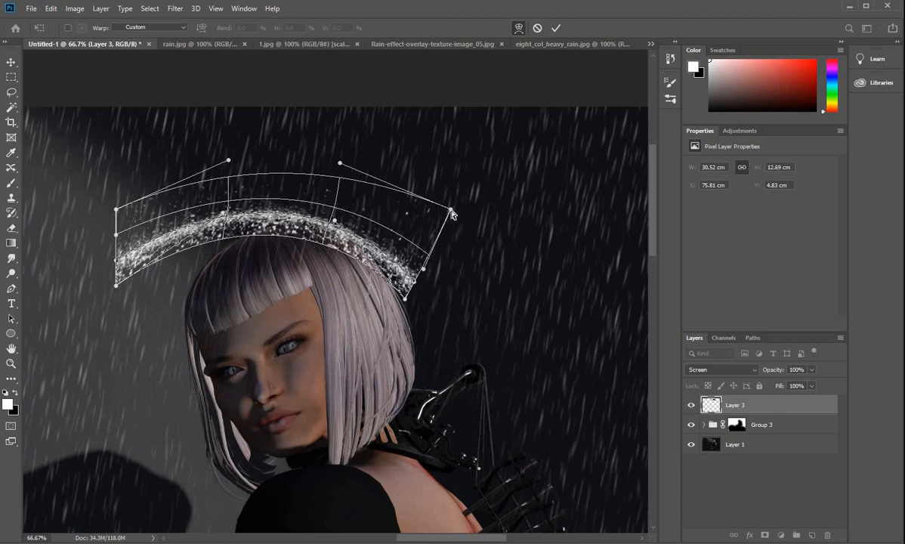
drag(451, 214, 430, 250)
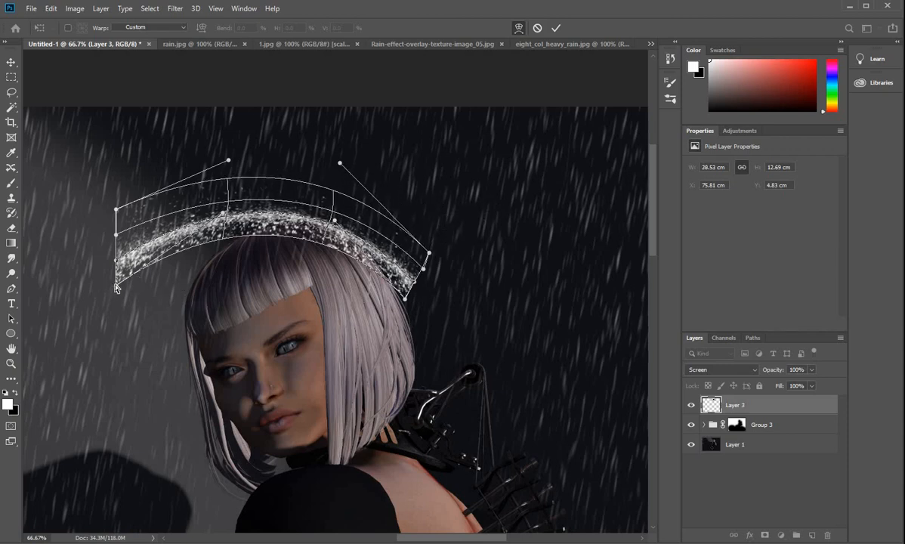
Step: Pull the warp's left end in against the hair, lift the middle slightly to fit the crown, and apply the warp
drag(115, 285, 181, 309)
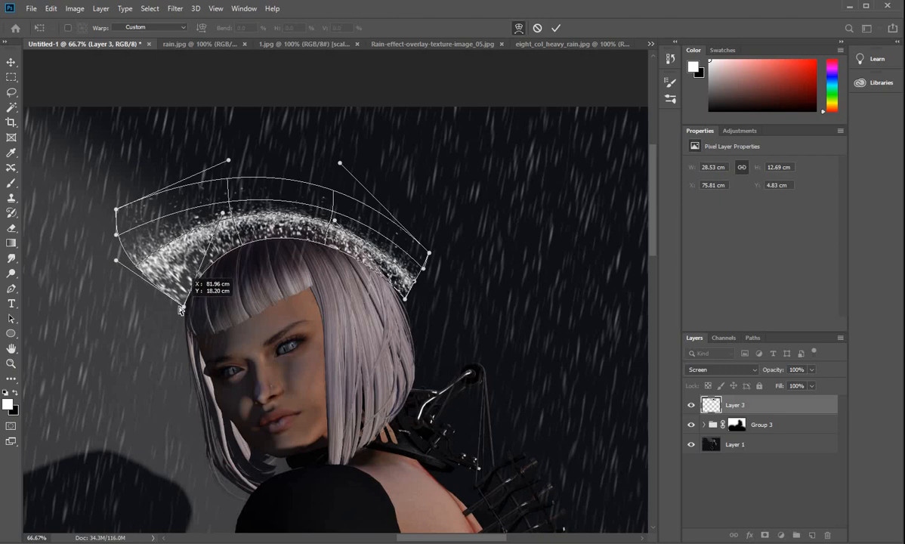
drag(116, 260, 170, 297)
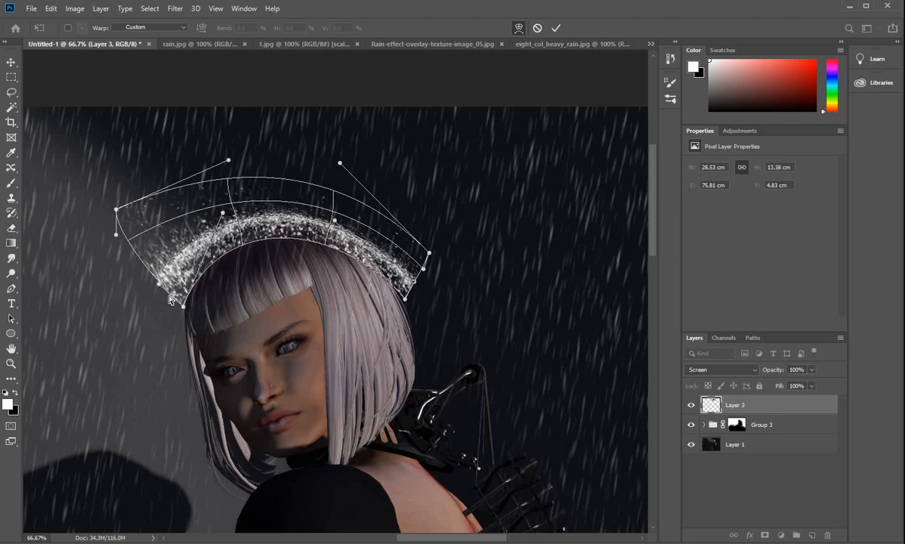
drag(116, 234, 161, 291)
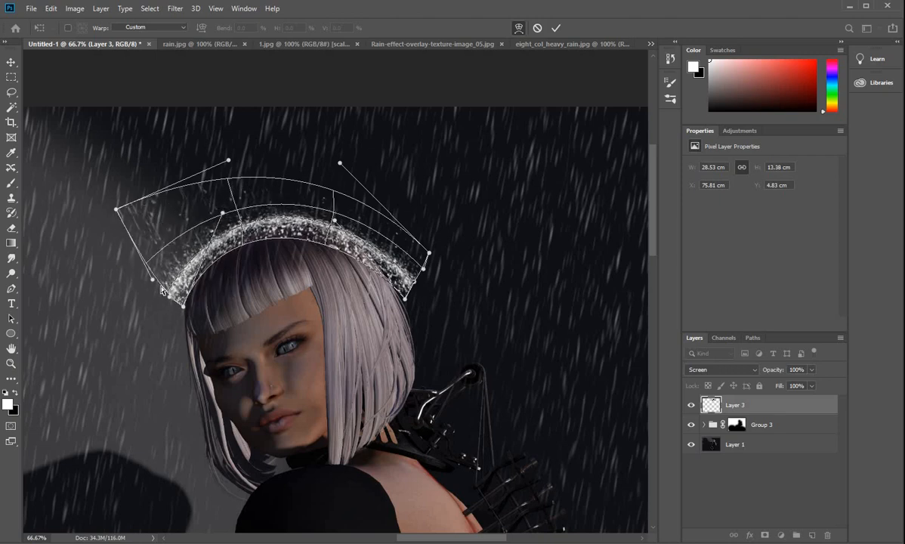
drag(119, 219, 153, 261)
drag(279, 229, 266, 175)
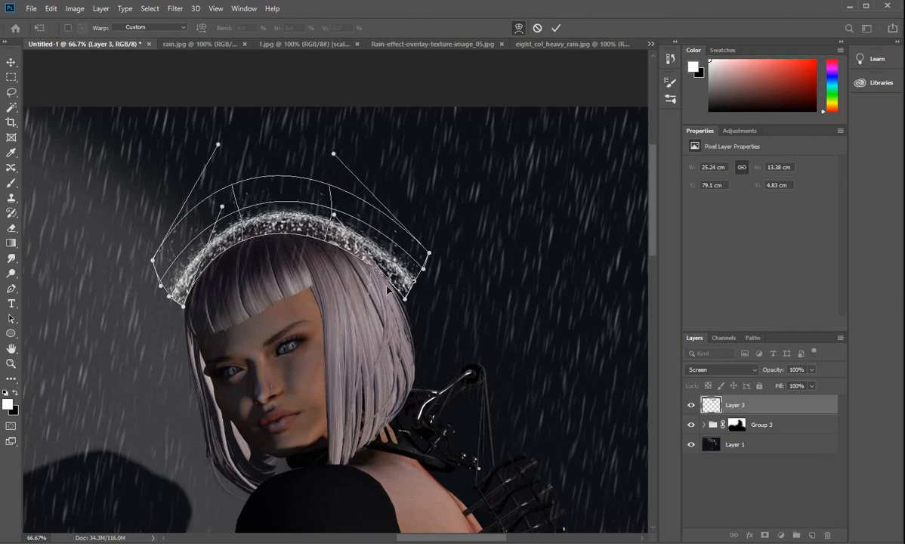
drag(397, 297, 395, 297)
key(Return)
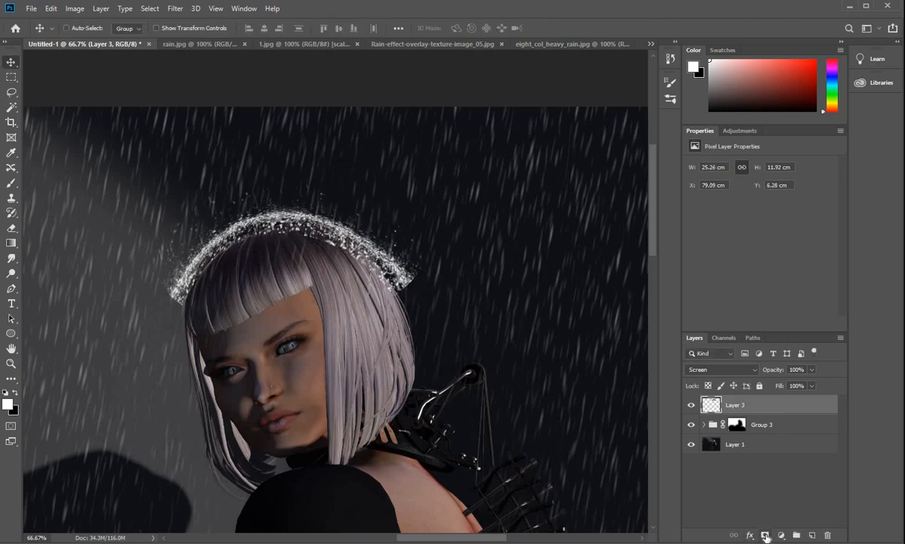
Step: Add a layer mask to the head splash layer and hide the strip's two ends by painting black with a larger soft brush
click(764, 535)
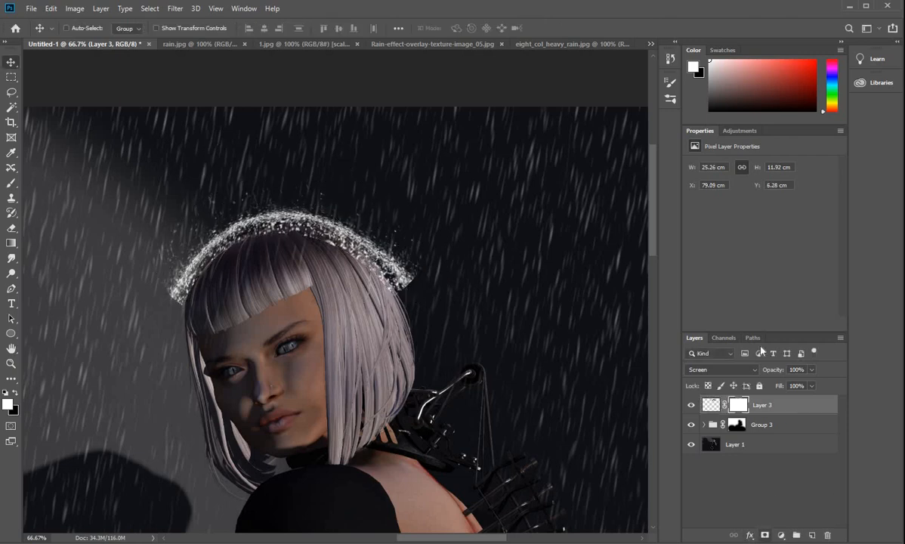
click(12, 182)
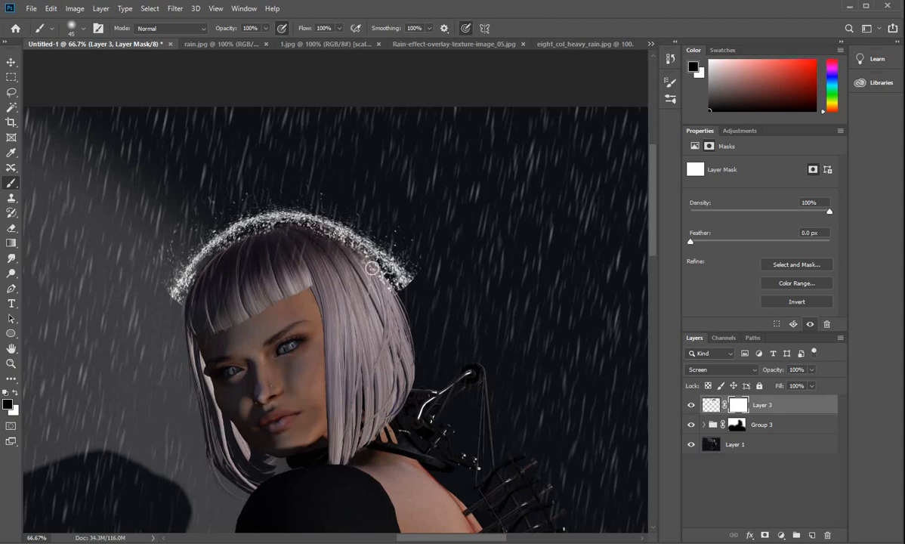
click(389, 282)
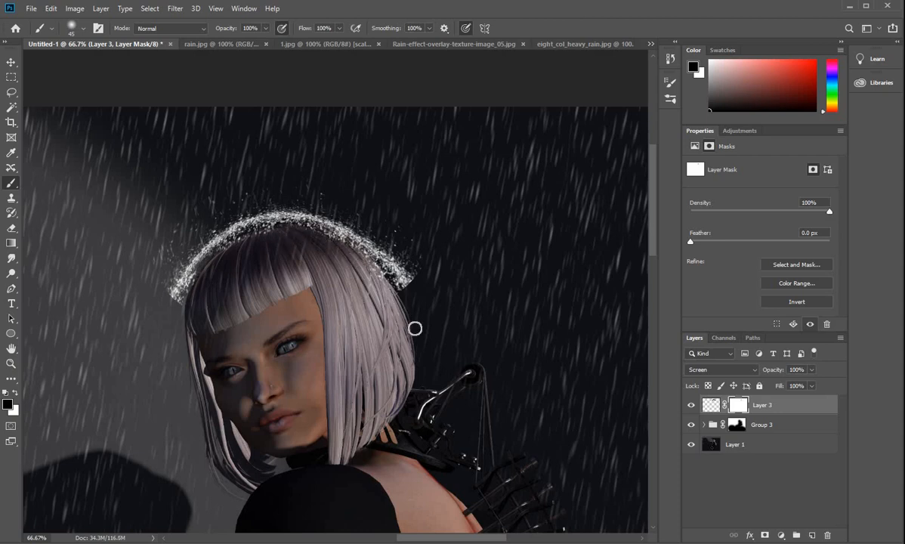
key(bracketright)
key(bracketright)
key(bracketright)
key(bracketright)
key(bracketright)
key(bracketright)
key(bracketright)
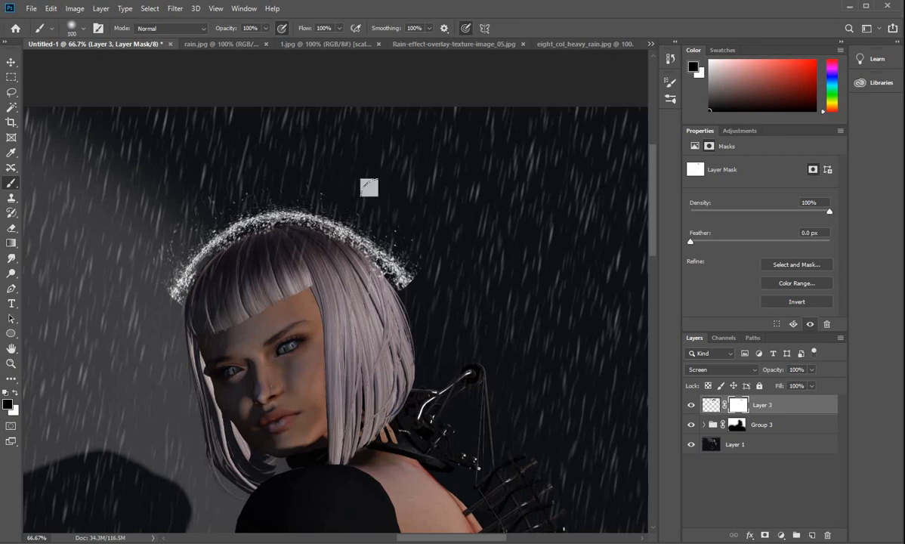
mouse_move(410, 239)
mouse_down()
mouse_move(413, 293)
mouse_move(373, 228)
mouse_move(392, 267)
mouse_up()
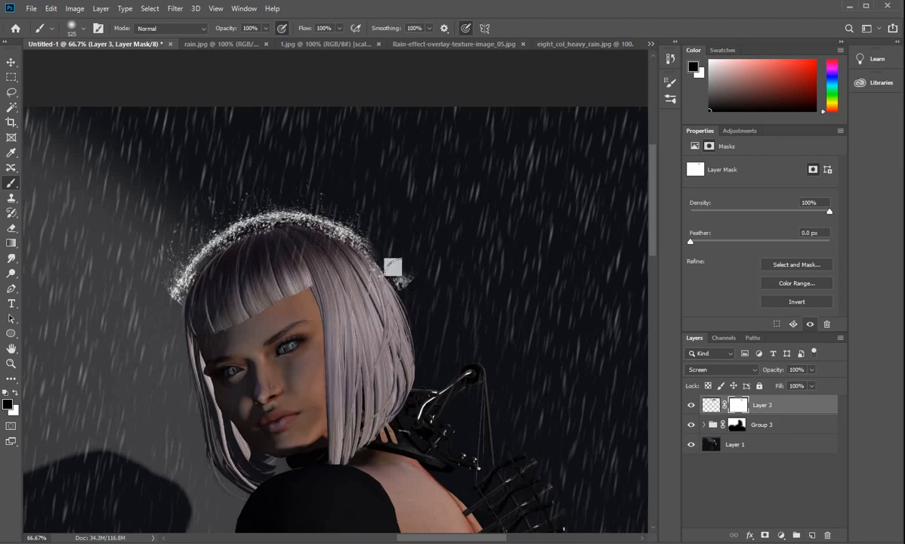
drag(157, 288, 172, 297)
Step: Place a copy of the splash layer on the woman's shoulder and transform it to follow the shoulder's curve
click(10, 62)
drag(244, 264, 255, 272)
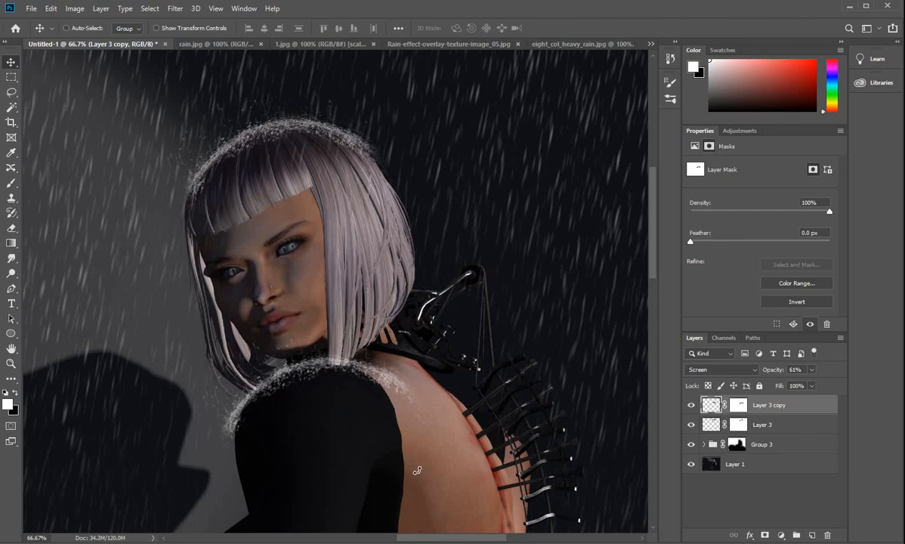
key(ctrl+t)
drag(470, 322, 450, 331)
key(Return)
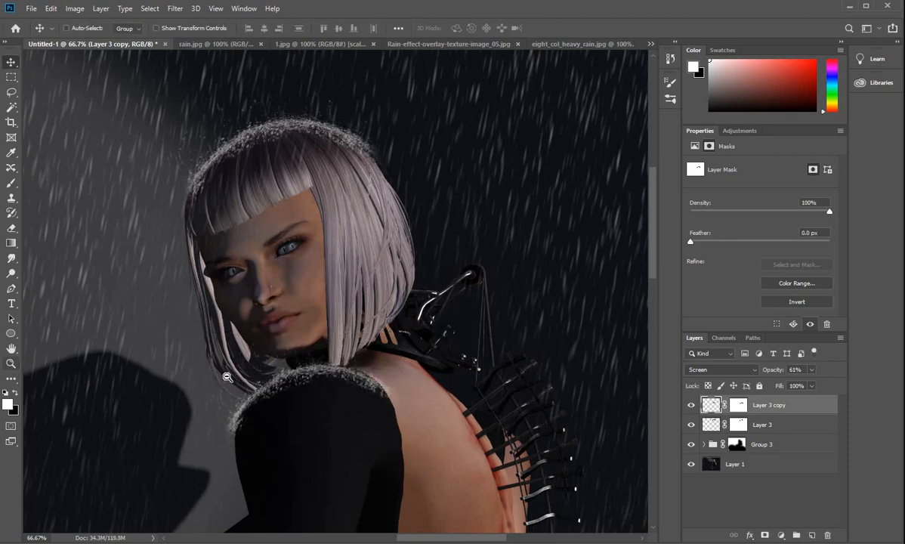
Step: Duplicate the shoulder splash layer and position the new copy over the woman's raised knee
key(z)
alt+click(466, 194)
key(ctrl+j)
key(v)
drag(389, 331, 336, 364)
Step: Paste the copied rain strip as a new layer above the splash layers and fully desaturate it with Hue/Saturation
key(ctrl+v)
key(ctrl+u)
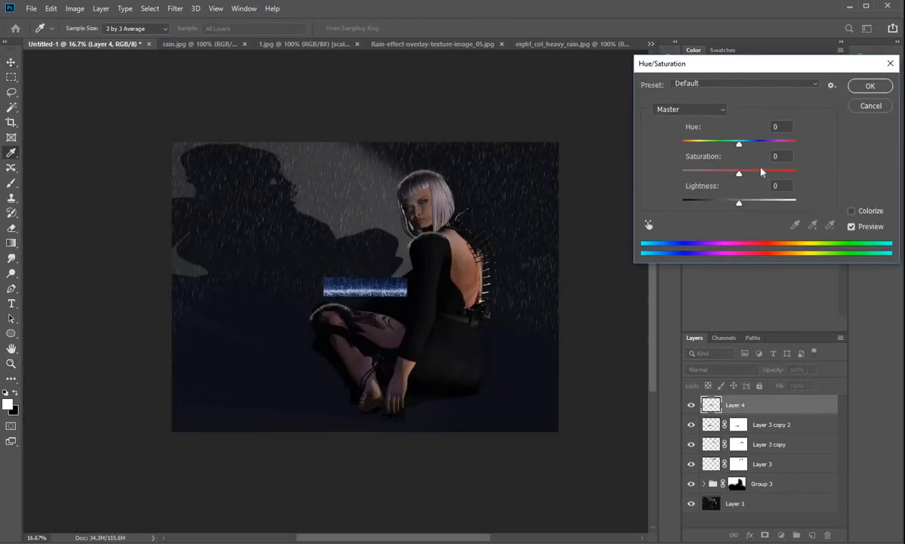
drag(740, 173, 682, 173)
click(876, 87)
Step: Blend the new strip layer with Screen and raise its Levels input black point to darken its background
key(ctrl+l)
drag(511, 169, 524, 168)
key(Return)
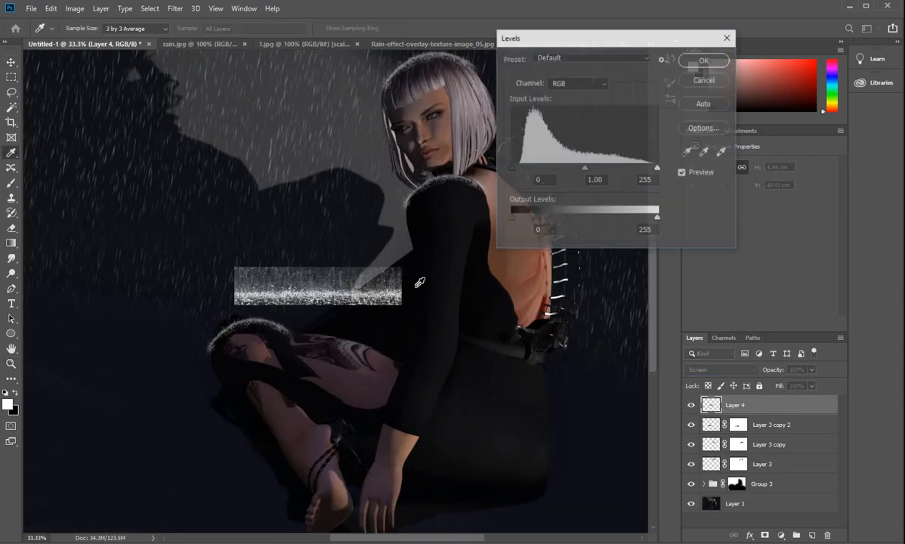
drag(511, 168, 540, 168)
click(706, 62)
Step: Rotate the new splash strip about 11.81° clockwise and place it along the woman's thigh
key(ctrl+t)
drag(421, 306, 415, 331)
mouse_move(340, 295)
mouse_down()
mouse_move(374, 333)
mouse_move(369, 327)
mouse_up()
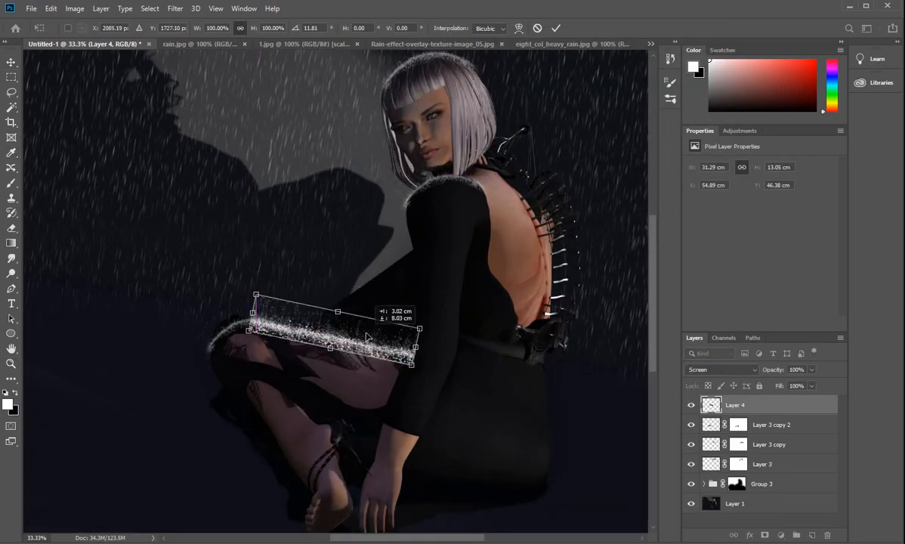
key(Return)
Step: Set the thigh splash layer's opacity to 35%, add a layer mask, and paint out the strip's end beside the arm in black
drag(811, 370, 791, 384)
click(764, 535)
click(11, 183)
mouse_move(414, 371)
mouse_down()
mouse_move(388, 300)
mouse_move(428, 360)
mouse_up()
Step: Examine the splashes on the head, shoulder, knee and thigh up close and across the whole portrait
click(10, 363)
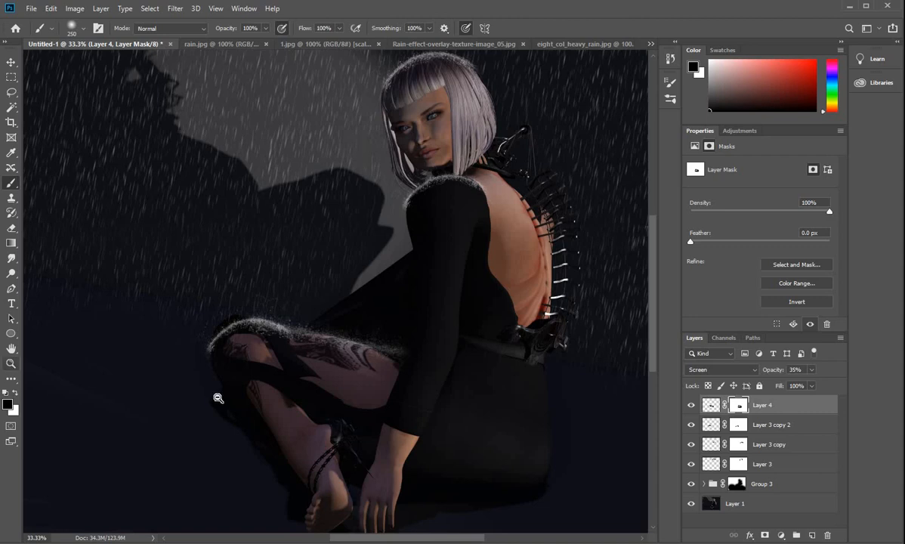
alt+click(218, 399)
alt+click(218, 399)
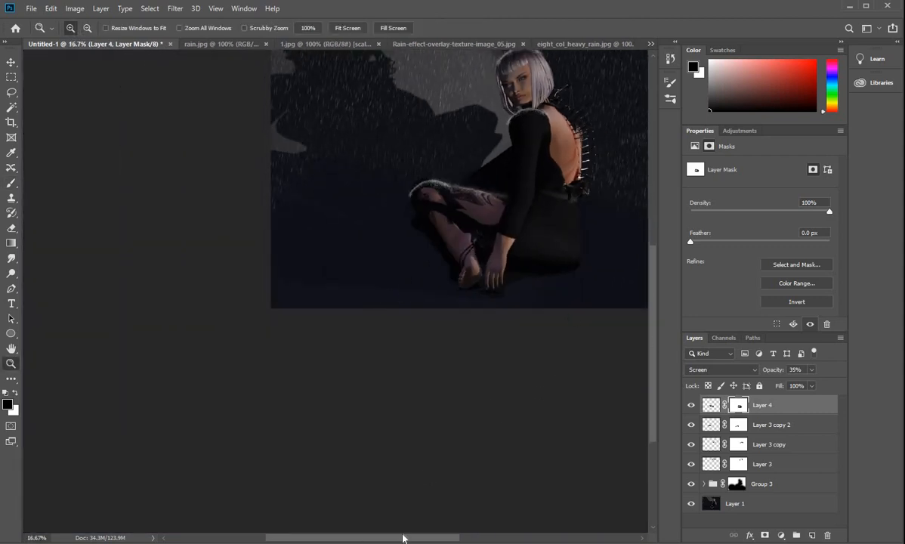
drag(402, 538, 442, 538)
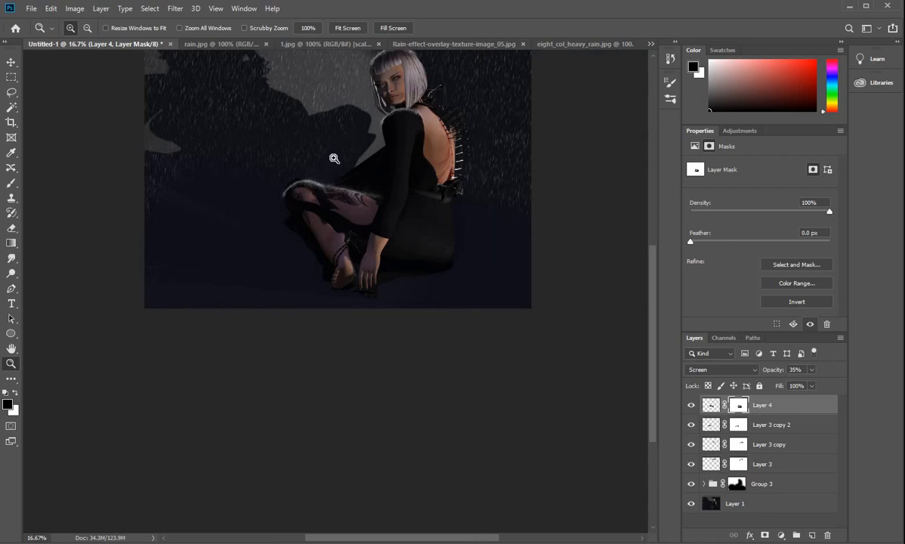
click(334, 159)
click(334, 189)
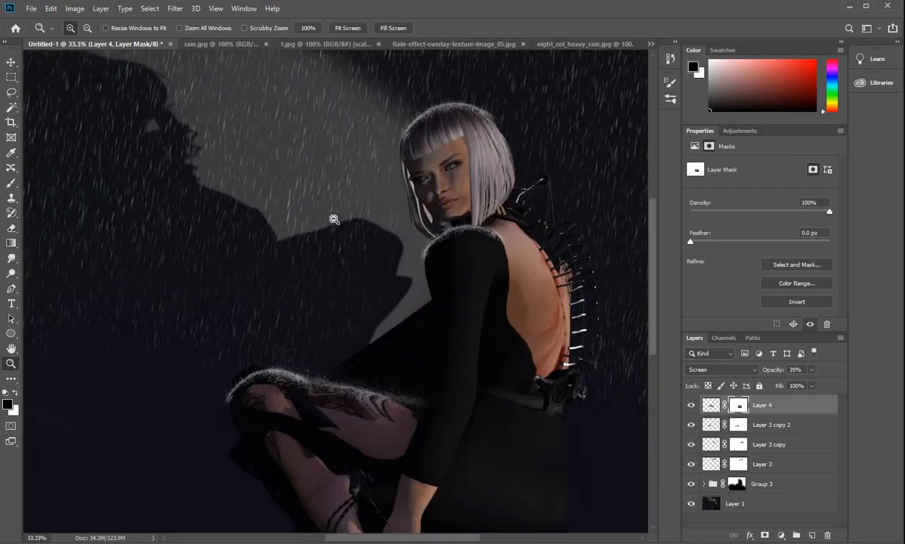
alt+click(333, 217)
alt+click(304, 240)
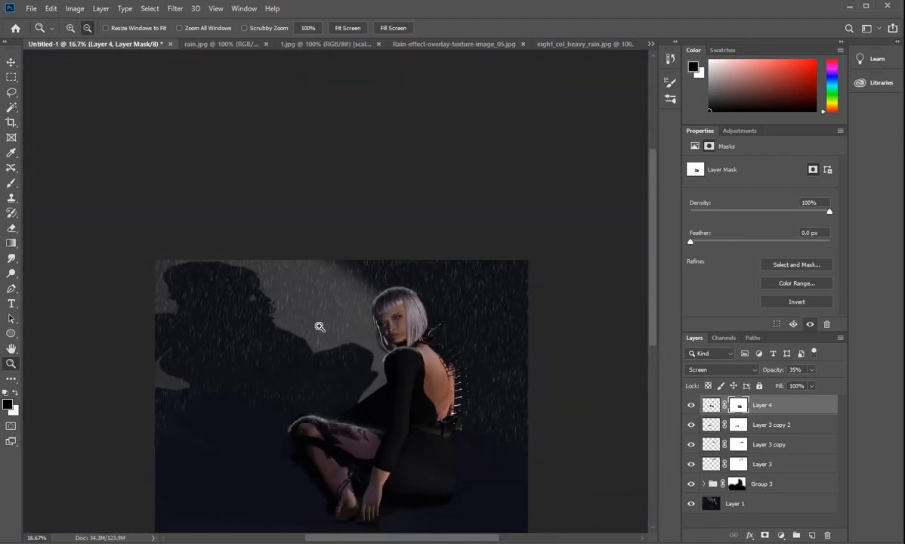
click(343, 374)
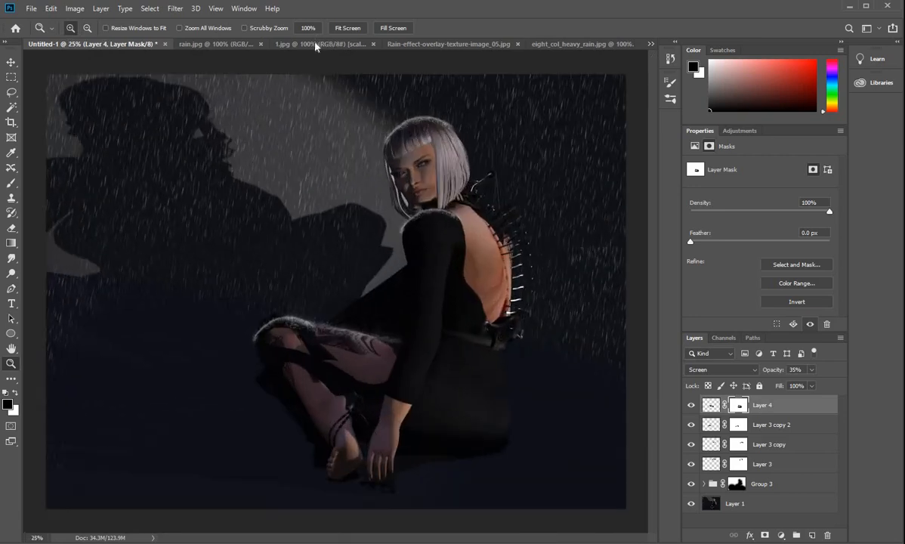
Step: Paste the ripple image from 03-not-weird-facts-rain-Mr_Twister.jpg into the portrait as a new layer, deleting the hidden Layer 5 copy first
click(317, 43)
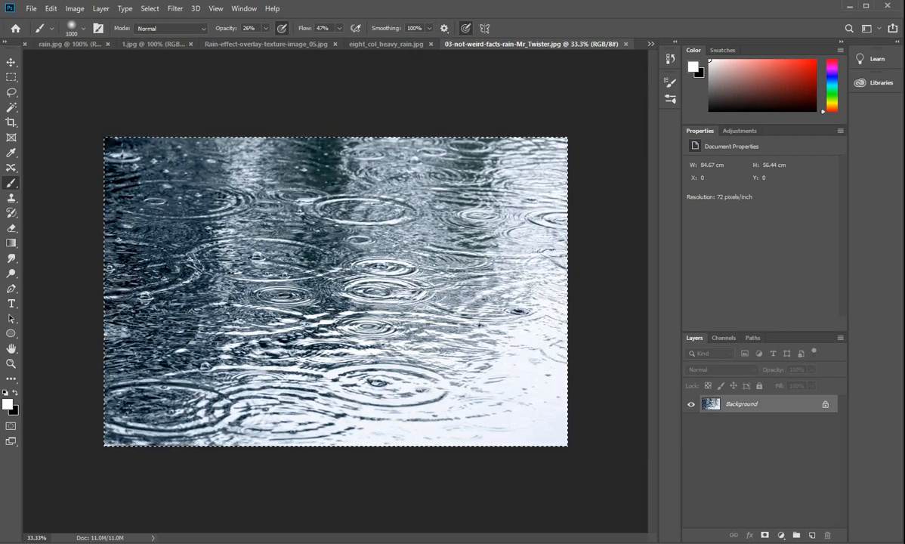
click(75, 44)
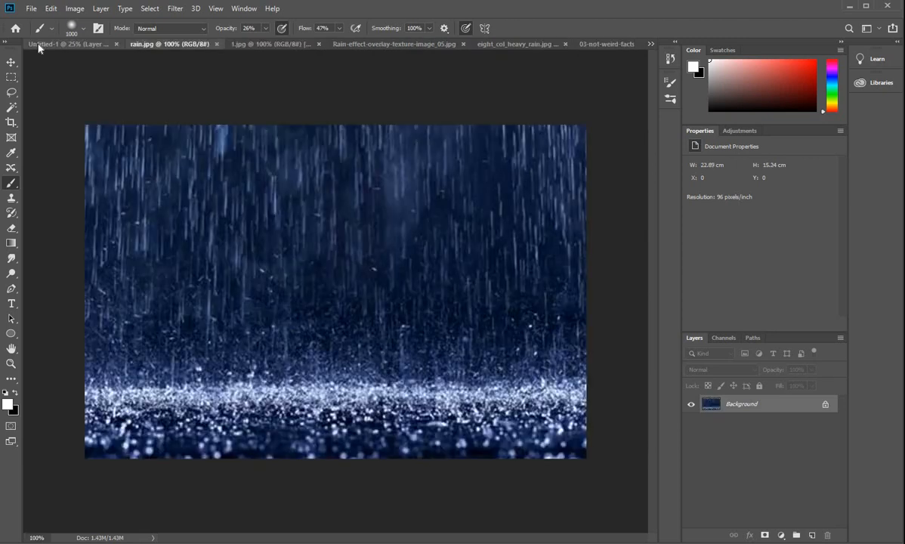
click(38, 45)
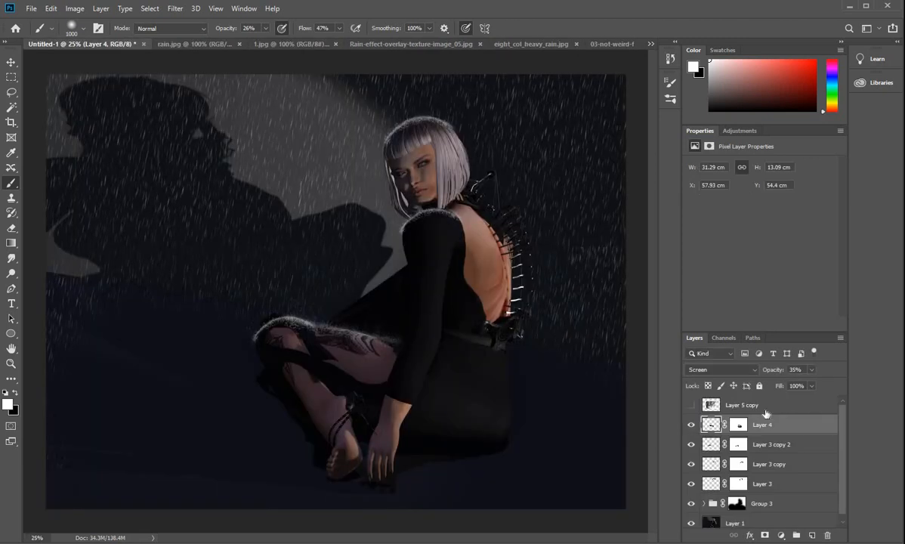
drag(781, 405, 827, 535)
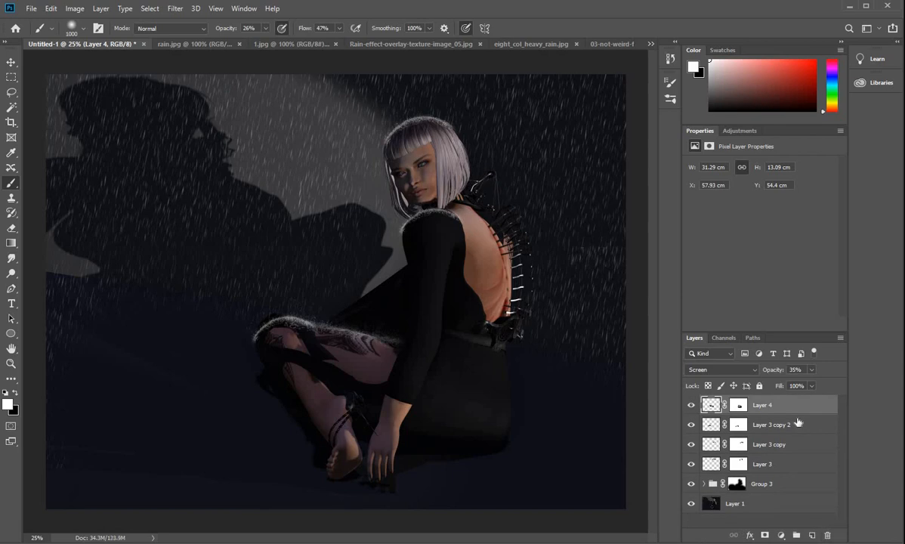
key(ctrl+v)
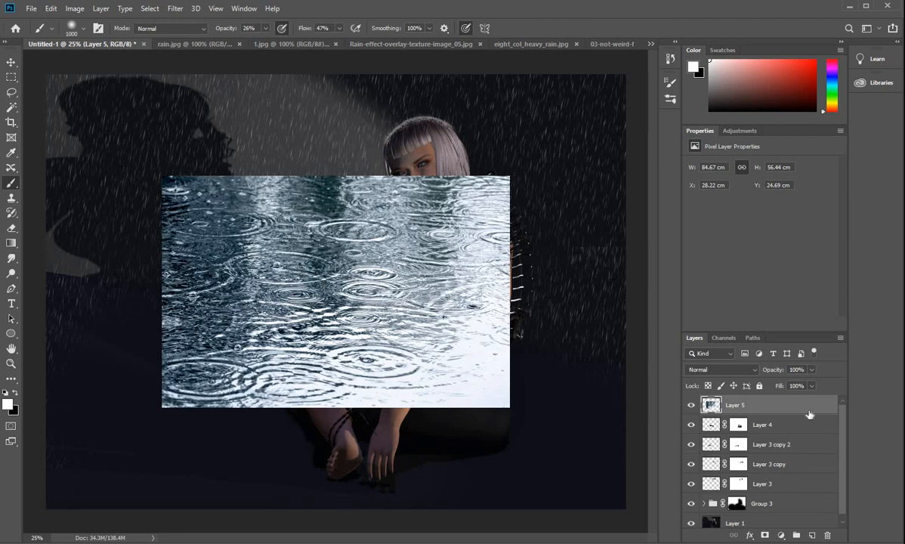
Step: Fully desaturate the pasted ripple layer and set its blend mode to Screen
key(ctrl+u)
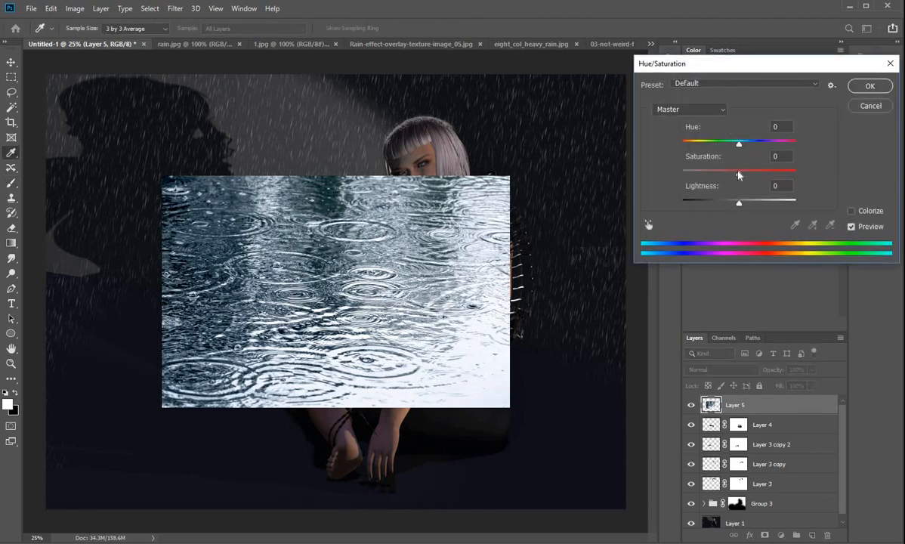
drag(738, 176, 646, 176)
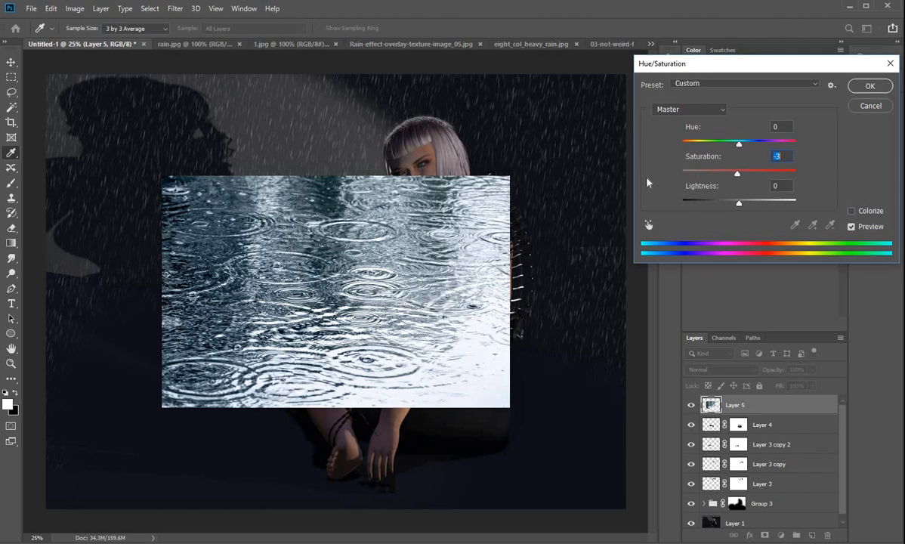
click(870, 87)
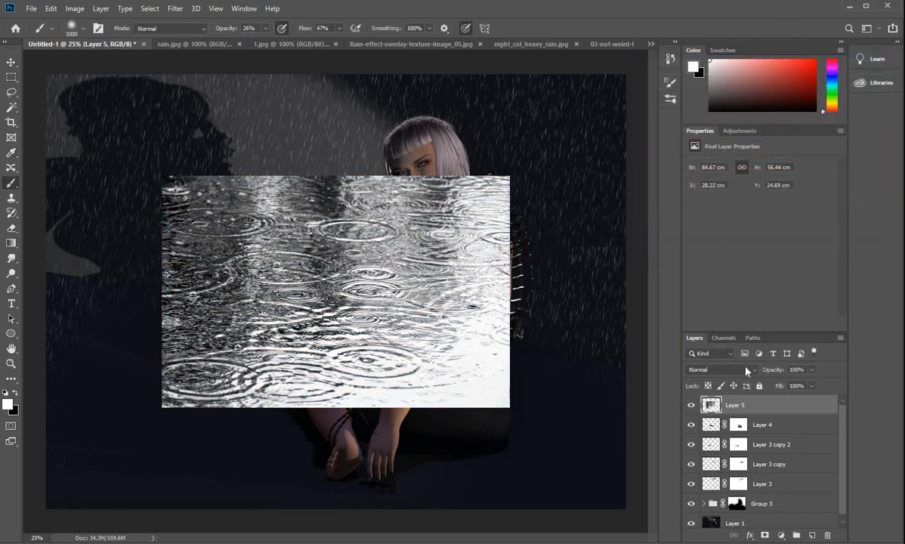
click(746, 370)
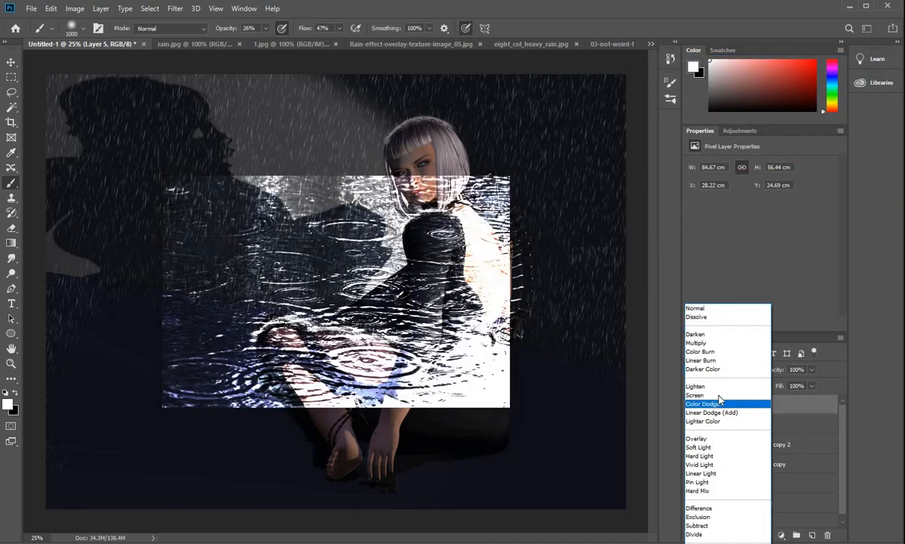
click(718, 395)
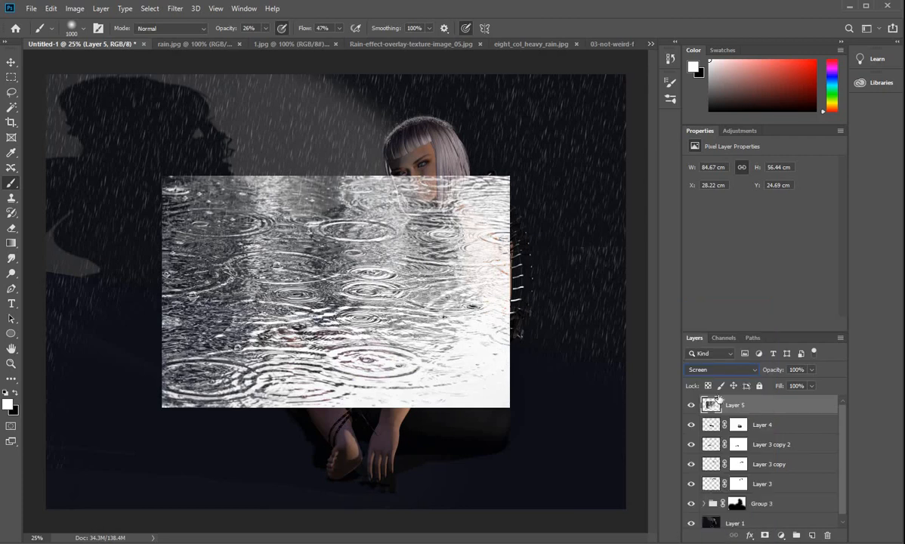
Step: Darken the ripple layer with Levels, setting the black input to about 119 and the midtone to about 0.51
key(ctrl+l)
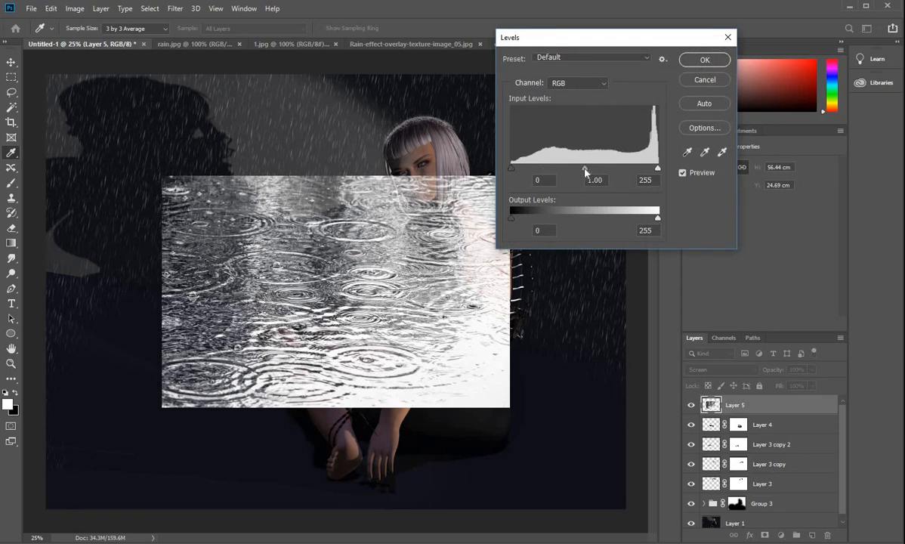
drag(584, 167, 613, 168)
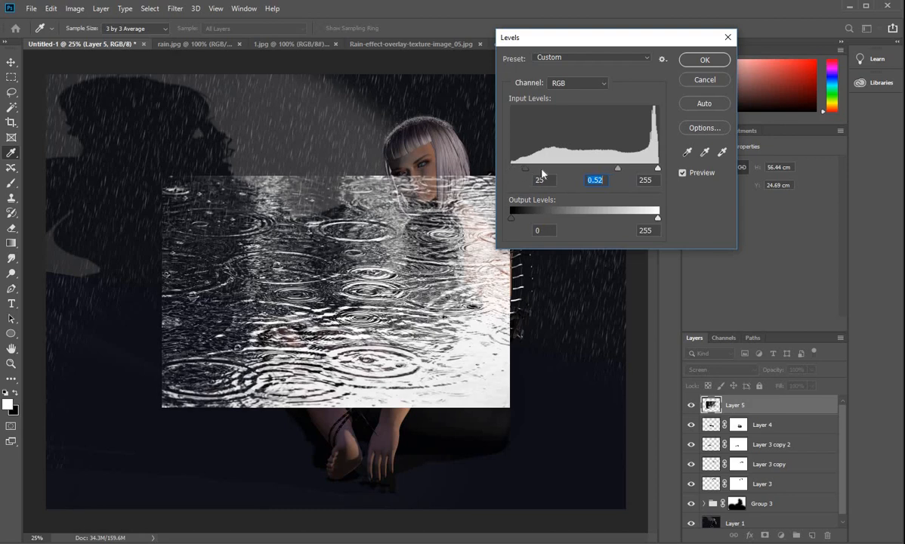
drag(509, 172, 552, 172)
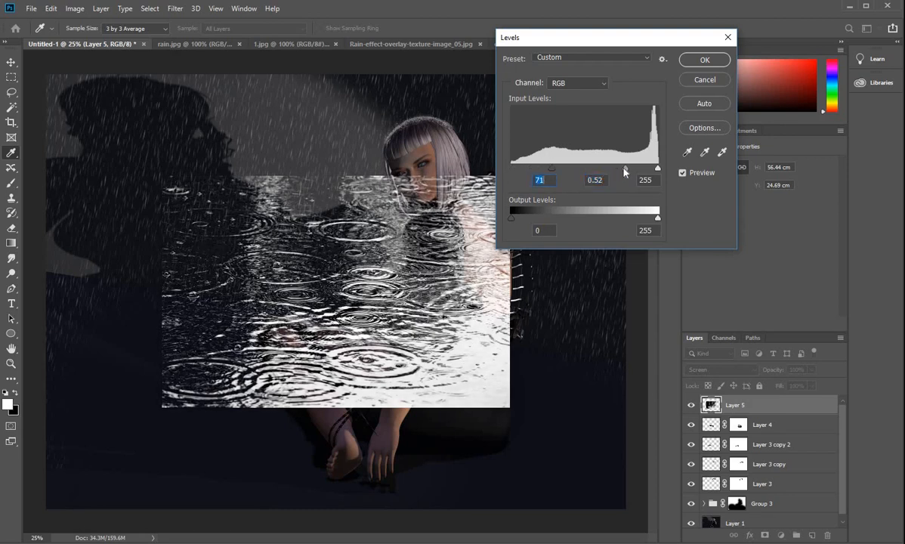
mouse_move(626, 172)
mouse_down()
mouse_move(616, 172)
mouse_move(632, 172)
mouse_up()
drag(553, 170, 584, 175)
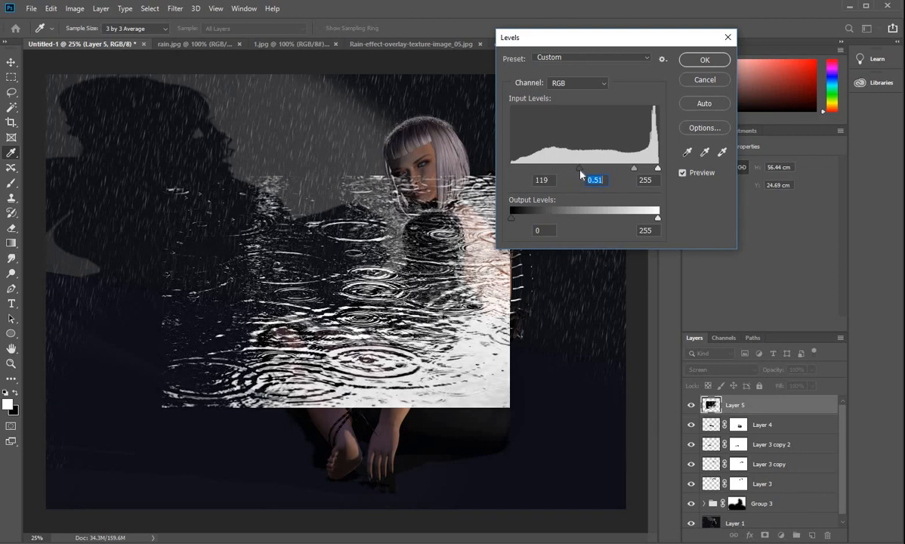
click(704, 60)
key(b)
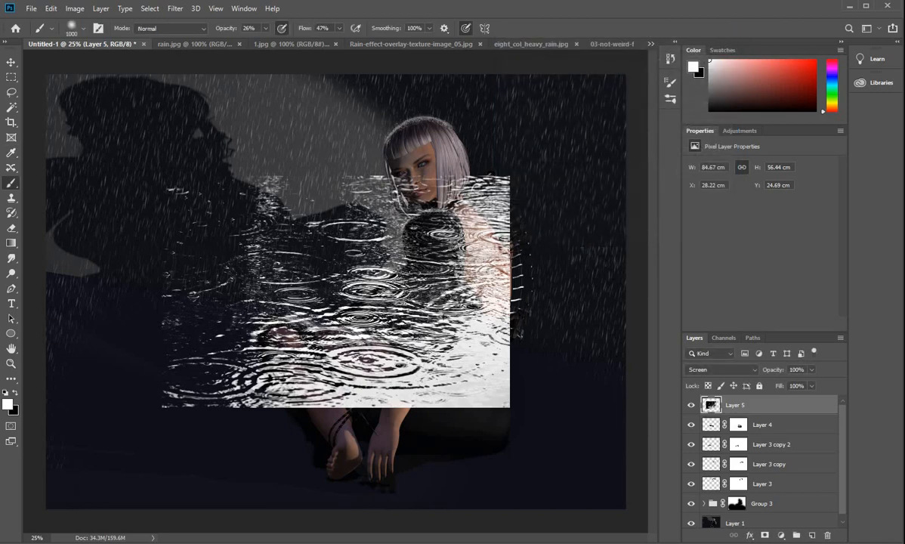
Step: Move the ripple layer onto the ground in the portrait's lower-right corner, keeping its Screen blend mode
click(11, 62)
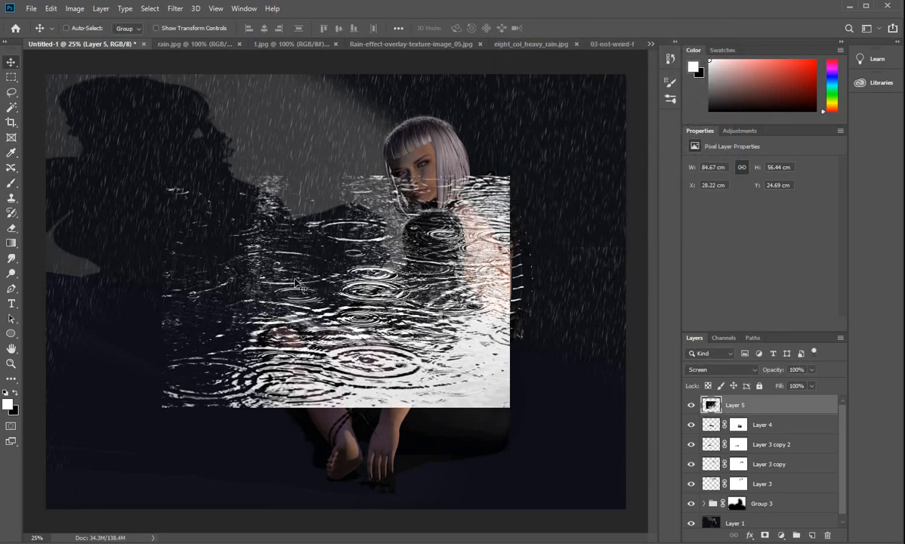
mouse_move(413, 393)
mouse_down()
mouse_move(484, 450)
mouse_move(470, 452)
mouse_move(491, 456)
mouse_move(484, 436)
mouse_move(498, 436)
mouse_move(483, 435)
mouse_move(492, 430)
mouse_up()
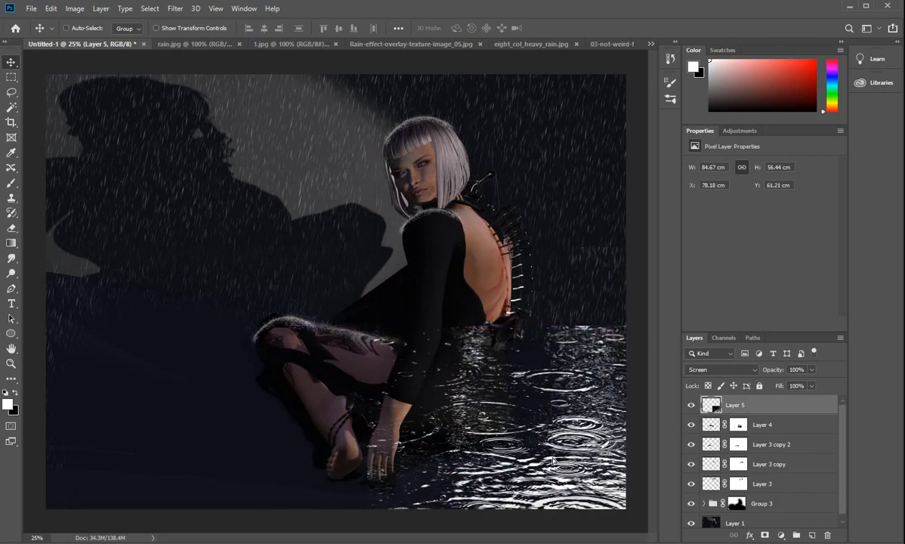
mouse_move(567, 460)
mouse_down()
mouse_move(552, 455)
mouse_move(562, 462)
mouse_up()
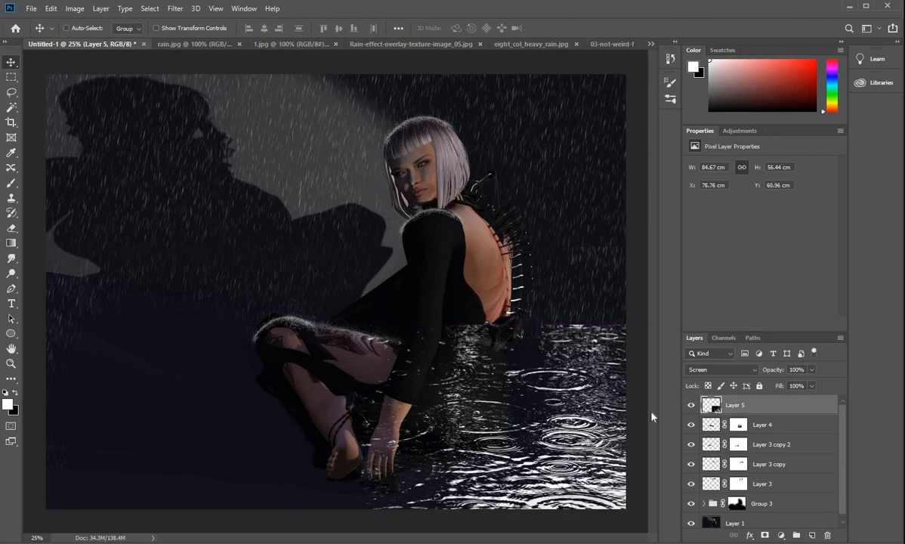
click(707, 371)
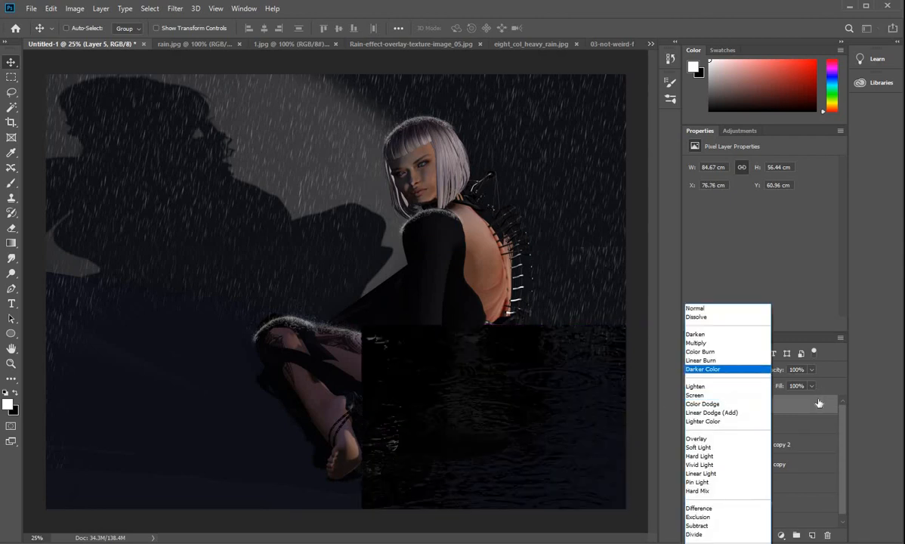
click(818, 400)
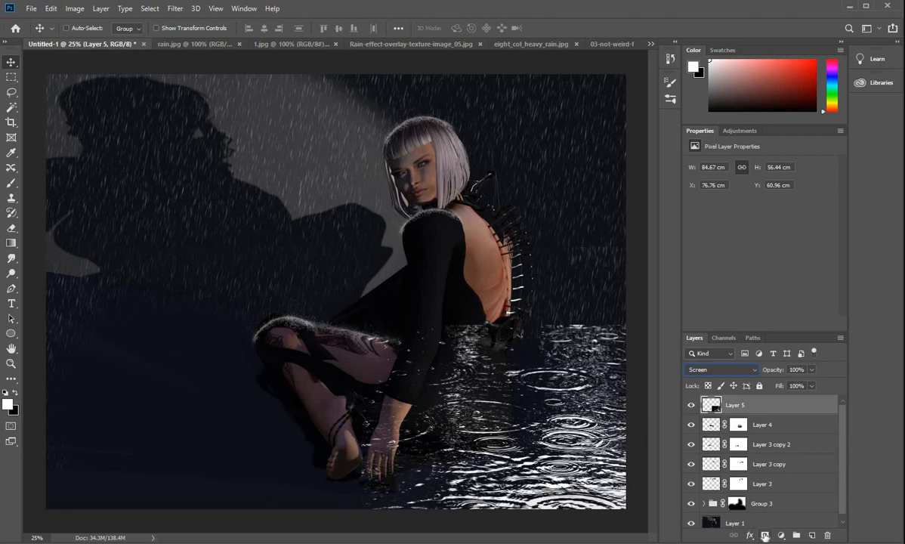
Step: Add a mask to the ripple layer and paint out the ripples over the woman in black at 100% opacity and flow
click(763, 535)
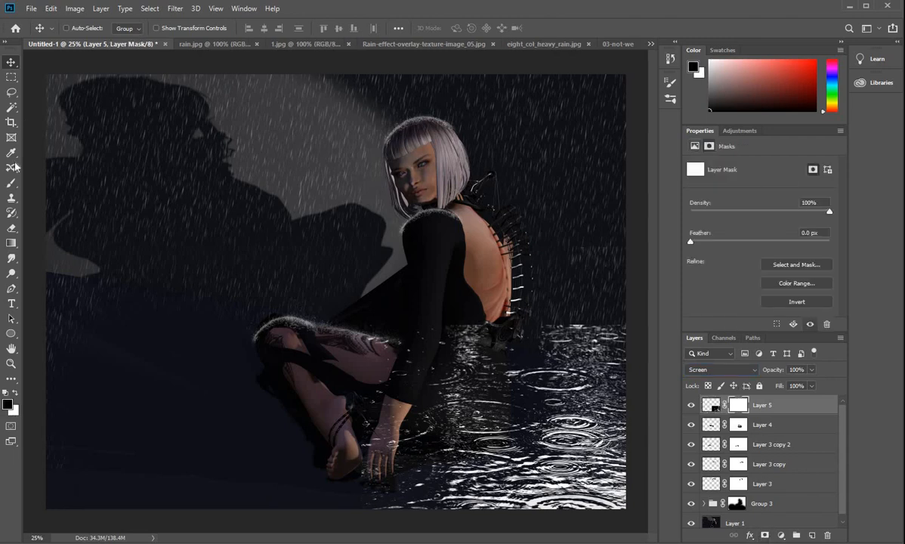
click(11, 182)
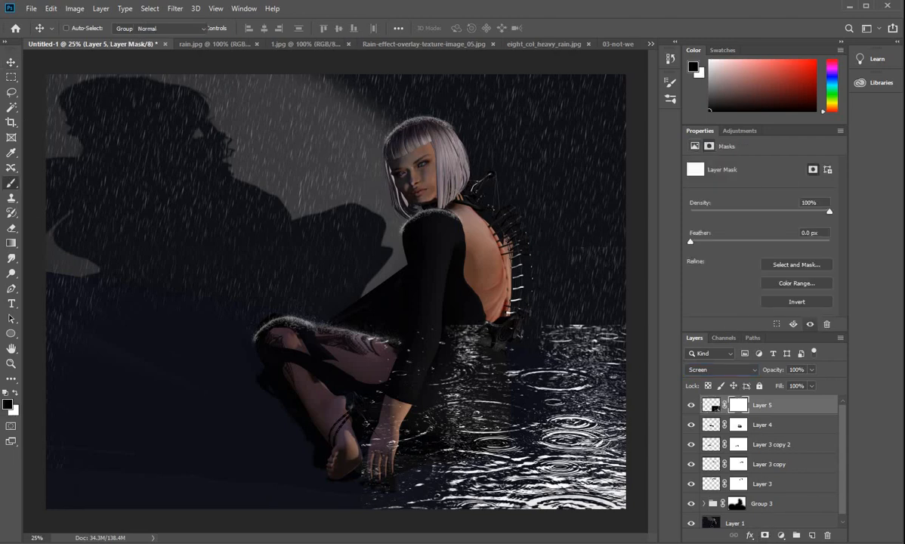
click(266, 28)
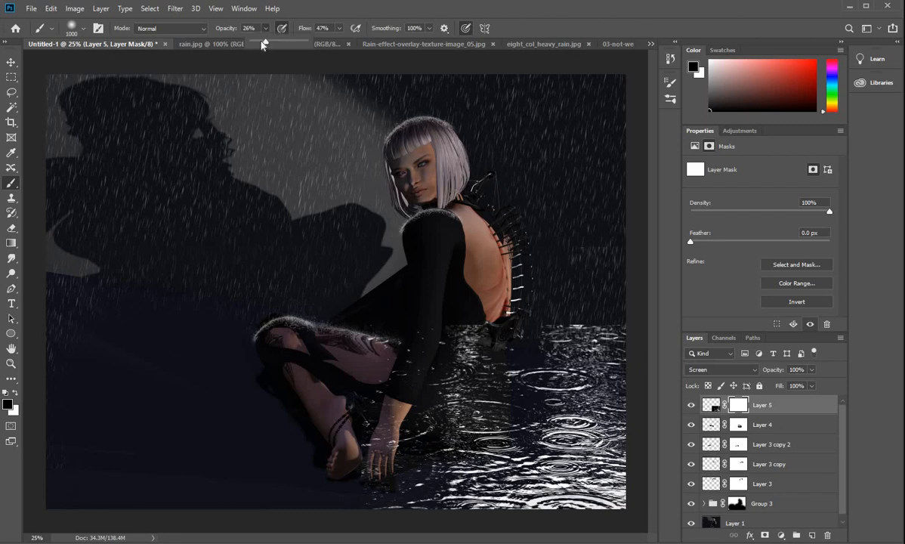
click(337, 30)
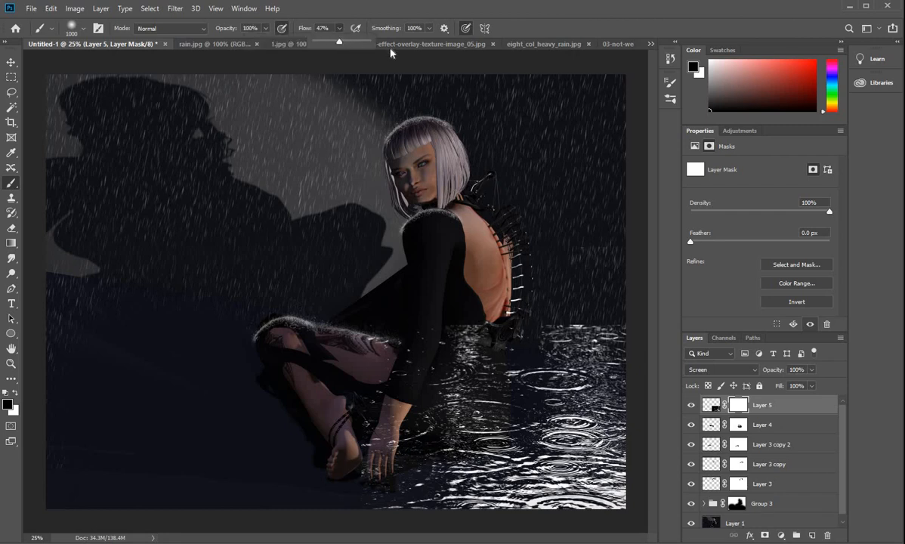
click(367, 40)
click(450, 286)
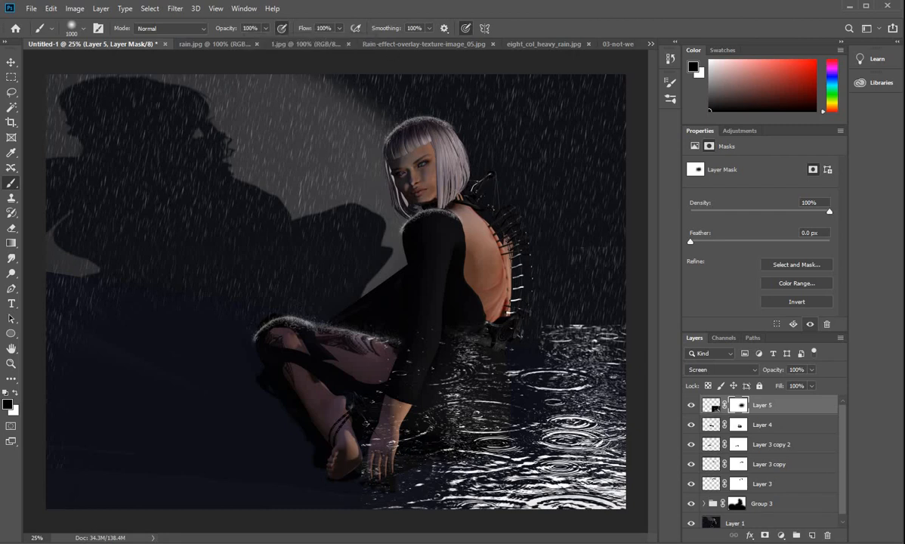
mouse_move(462, 284)
mouse_down()
mouse_move(538, 278)
mouse_move(565, 312)
mouse_move(462, 318)
mouse_move(438, 336)
mouse_move(462, 394)
mouse_move(447, 400)
mouse_move(481, 432)
mouse_move(428, 450)
mouse_up()
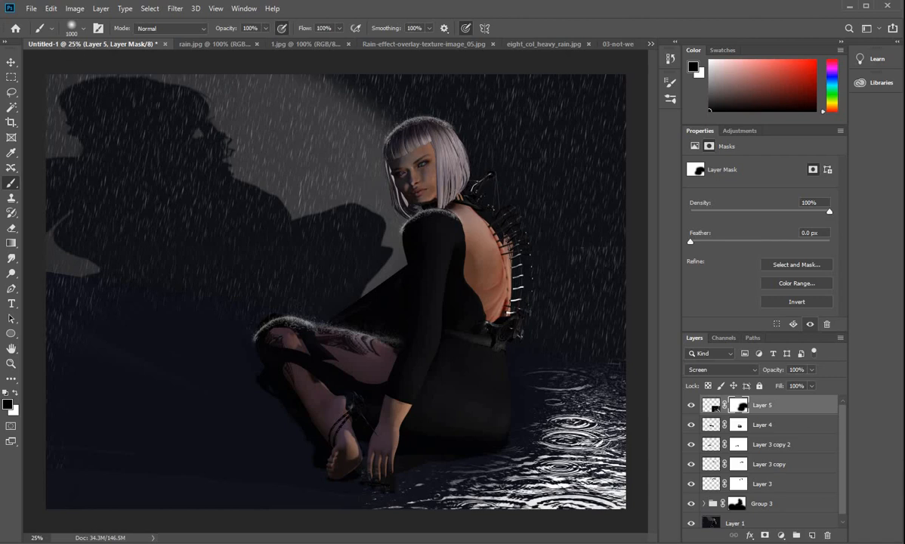
Step: Fade the bright ripples beside the dress and toward the corner in black at 29% brush opacity and 27% flow
click(265, 28)
click(228, 41)
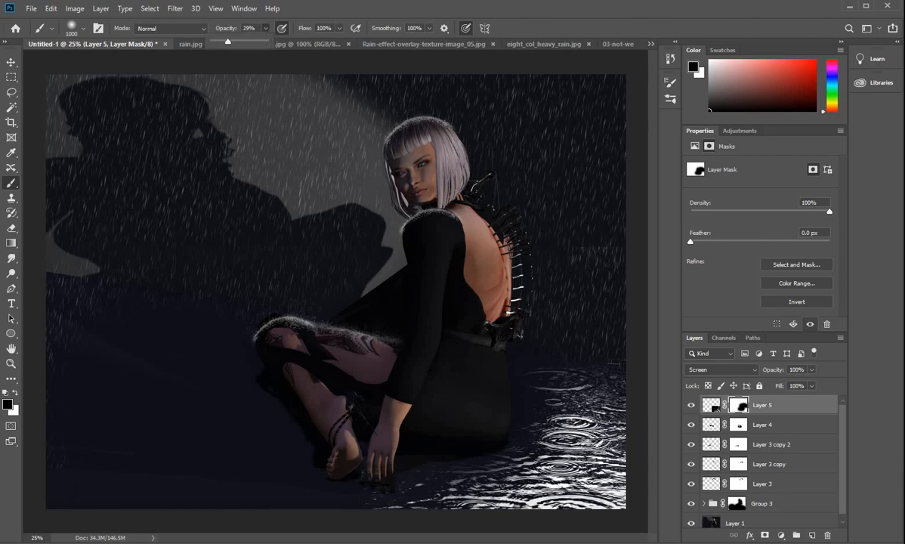
click(339, 29)
click(300, 41)
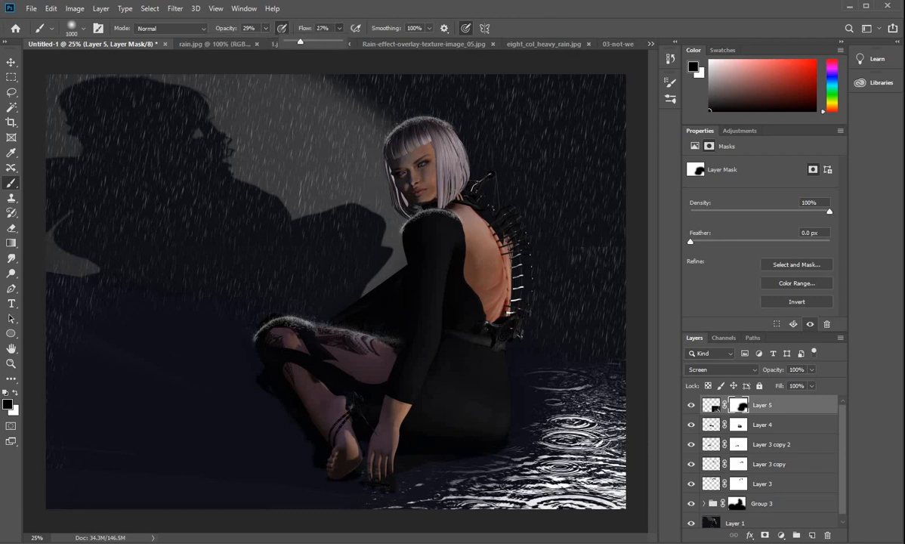
click(483, 461)
mouse_move(484, 462)
mouse_down()
mouse_move(521, 470)
mouse_move(527, 442)
mouse_move(568, 462)
mouse_move(505, 471)
mouse_move(550, 469)
mouse_move(546, 411)
mouse_up()
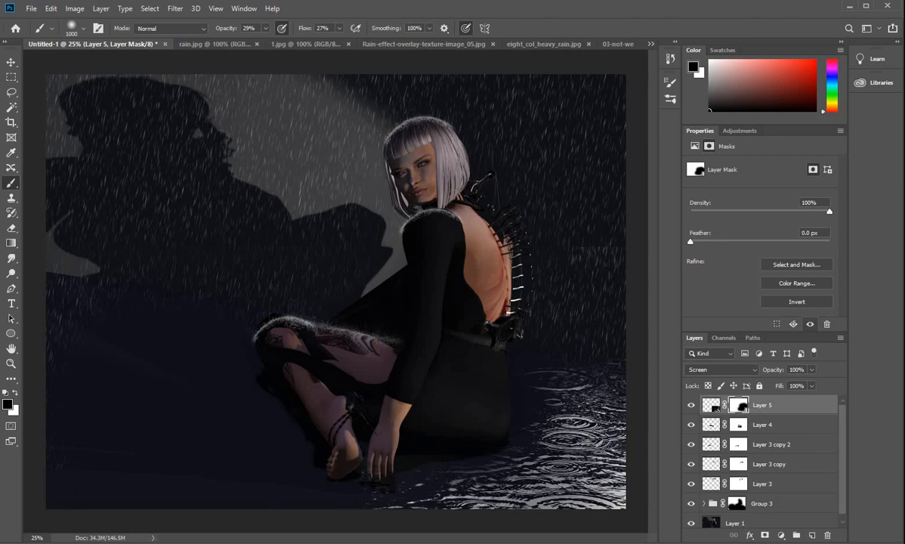
mouse_move(545, 445)
mouse_down()
mouse_move(561, 469)
mouse_move(529, 464)
mouse_move(550, 413)
mouse_move(536, 491)
mouse_up()
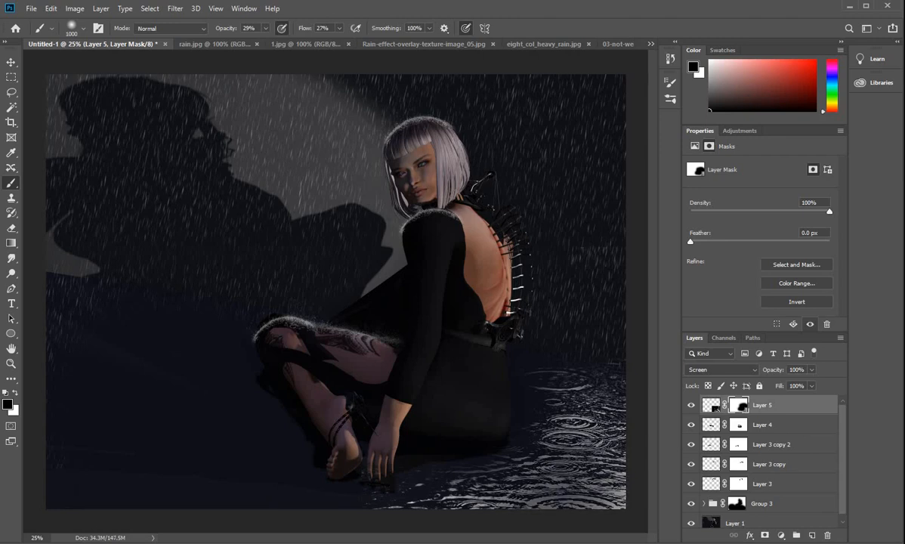
Step: Paint the ripples back in along the dress's lower edge with a white 200 px brush on the mask
click(15, 392)
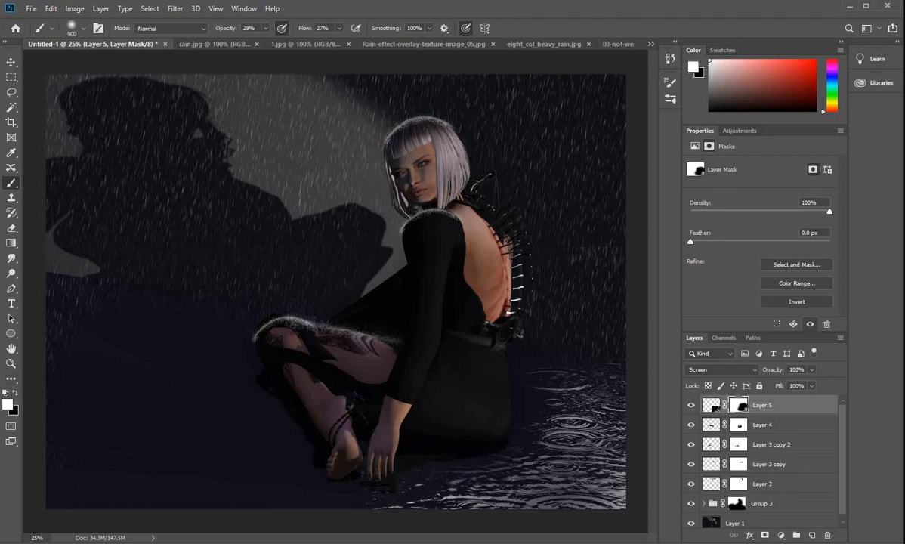
key(bracketleft)
key(bracketleft)
key(bracketleft)
mouse_move(523, 413)
mouse_down()
mouse_move(448, 458)
mouse_move(469, 463)
mouse_move(390, 464)
mouse_move(425, 474)
mouse_move(414, 496)
mouse_up()
Step: Duplicate the ripple layer and place the copy, flipped horizontally, on the ground in the portrait's lower-left corner
key(ctrl+2)
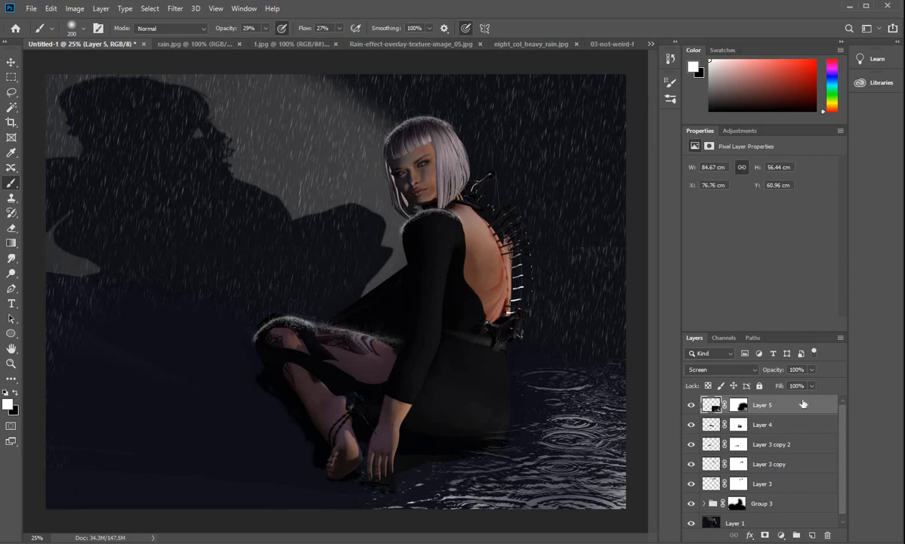
key(ctrl+j)
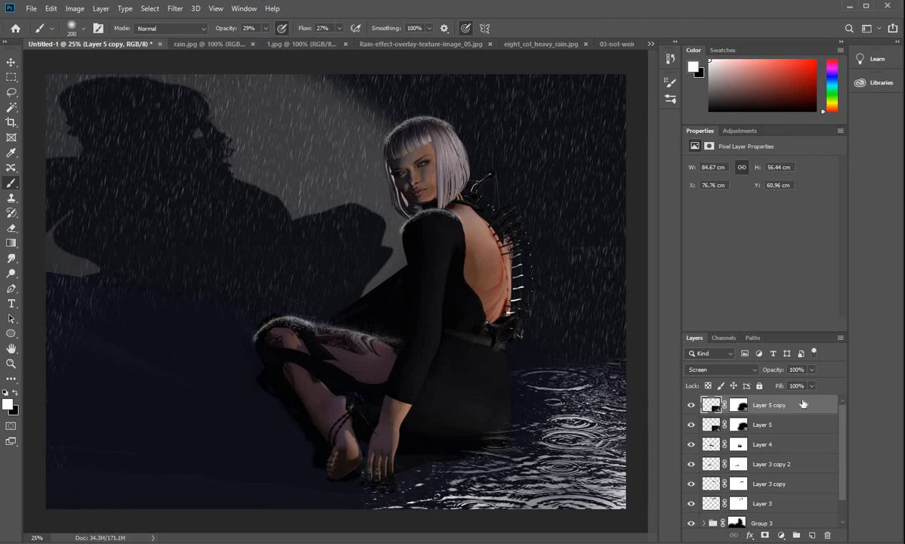
key(ctrl+t)
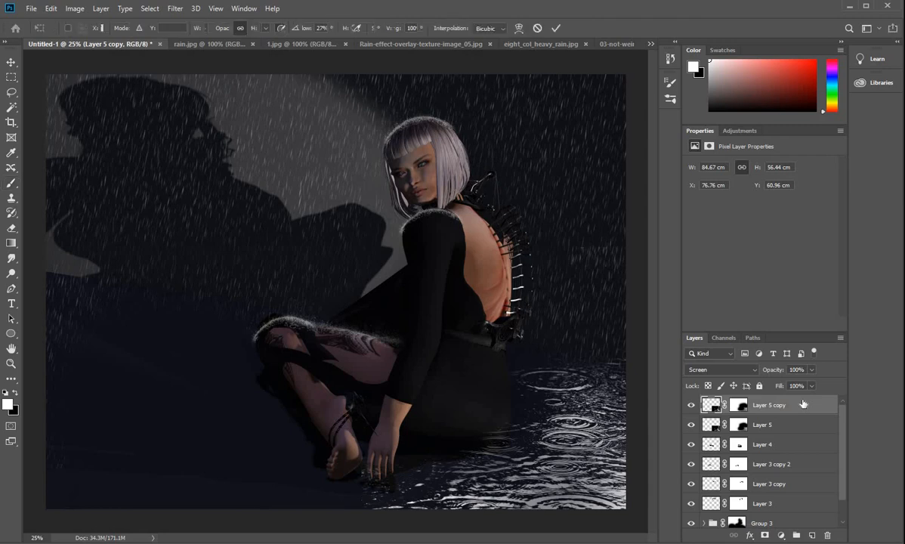
right_click(483, 427)
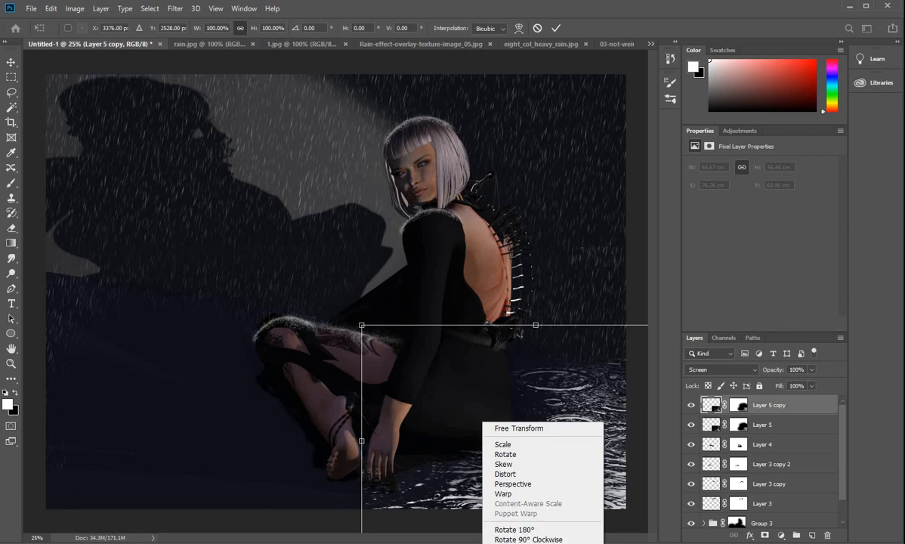
click(521, 543)
drag(556, 475, 222, 449)
key(Return)
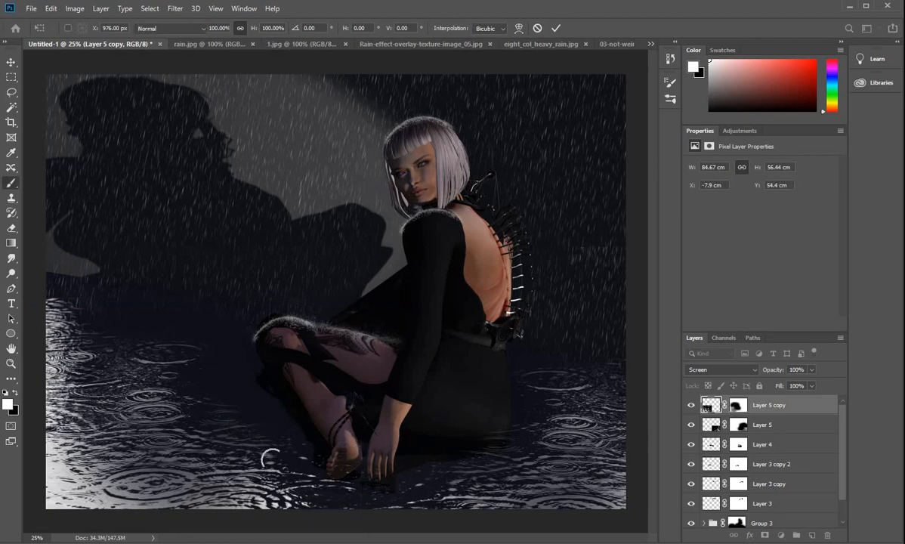
Step: On the copied layer's mask, paint ripples back in white near the feet and fade the bright left edge with a 900 px black brush
key(b)
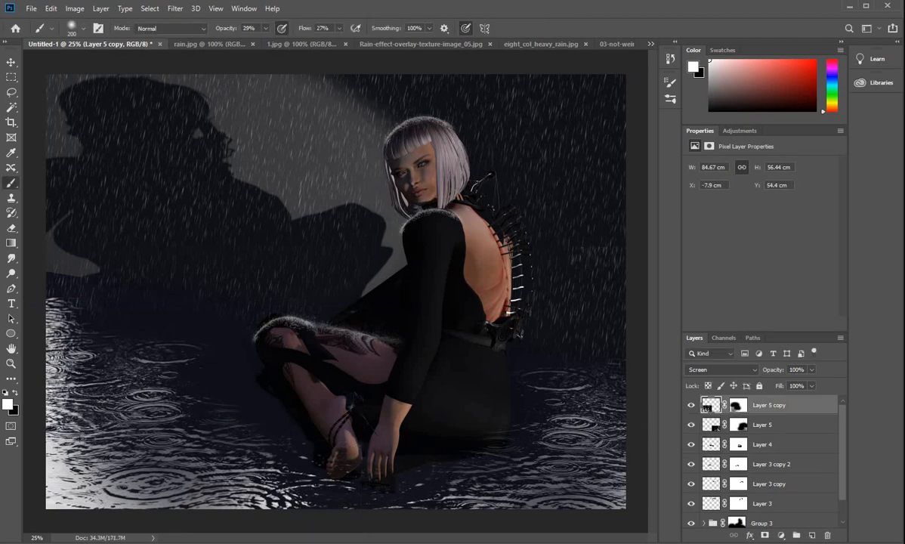
click(739, 406)
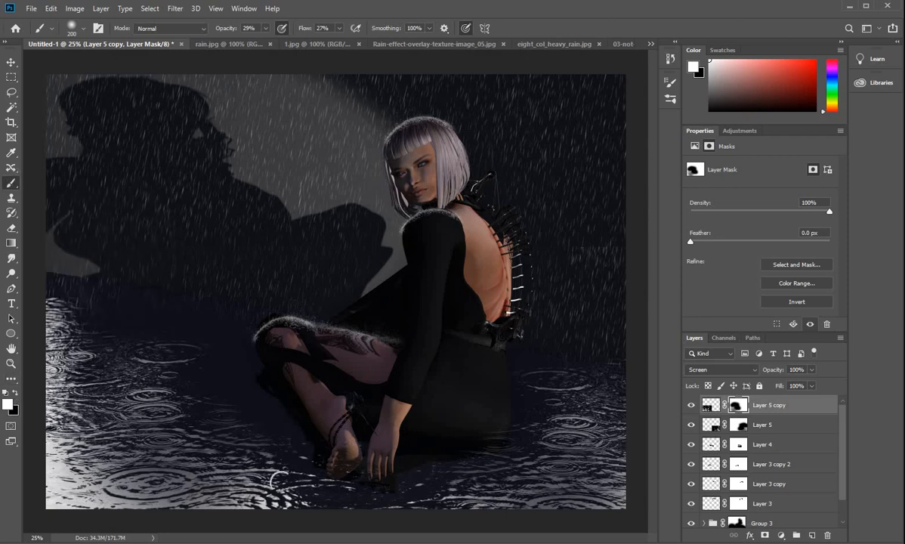
key(bracketright)
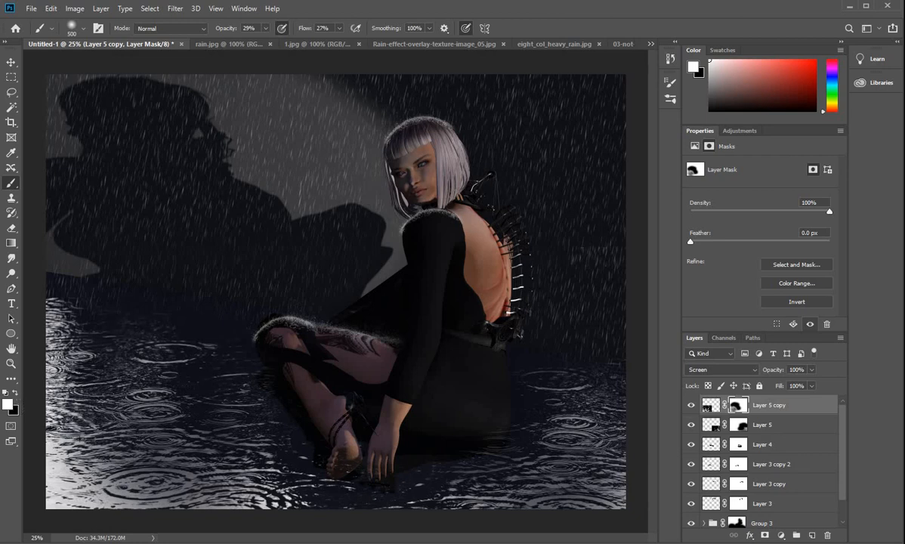
key(x)
mouse_move(80, 451)
mouse_down()
mouse_move(125, 470)
mouse_move(94, 468)
mouse_move(92, 483)
mouse_move(72, 457)
mouse_move(89, 462)
mouse_move(51, 349)
mouse_up()
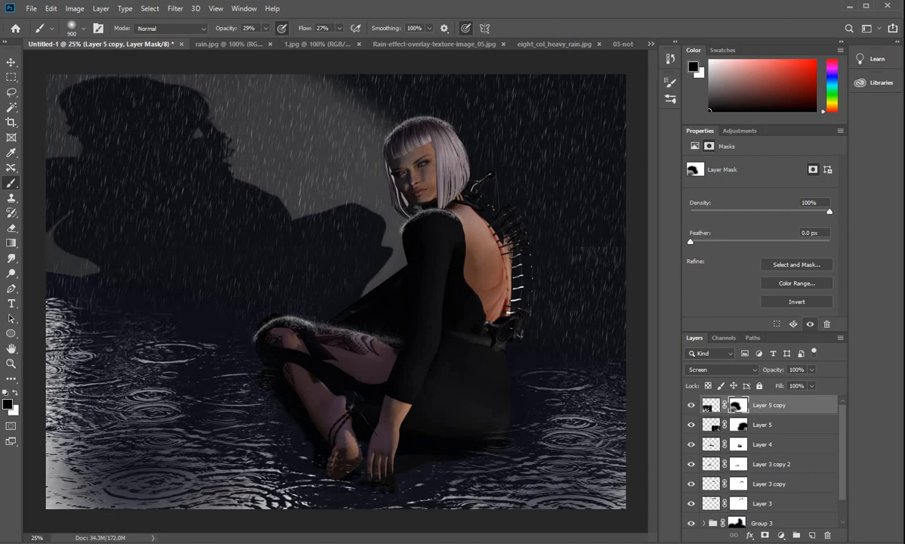
Step: Copy the rain texture from Rain-effect-overlay-texture-image_05.jpg and paste it into the portrait document above the Layer 5 copy layer
click(203, 44)
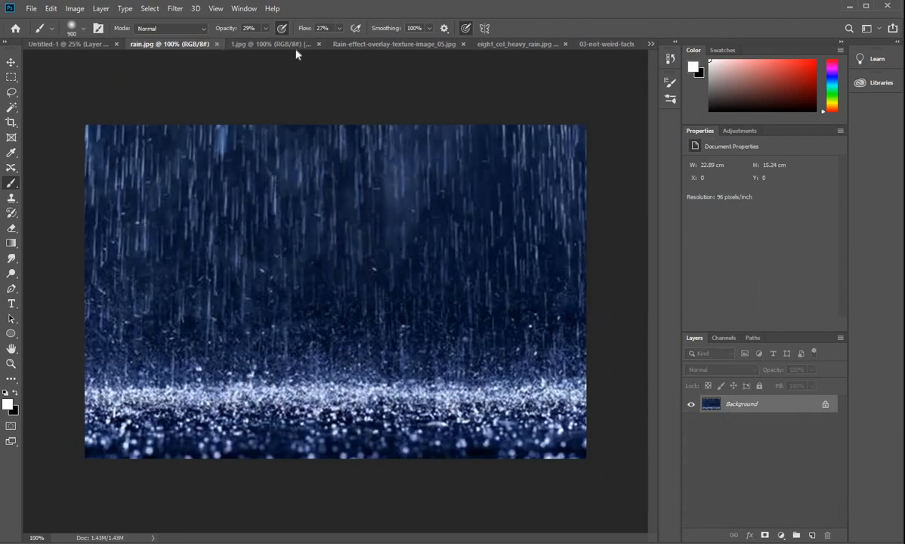
click(365, 45)
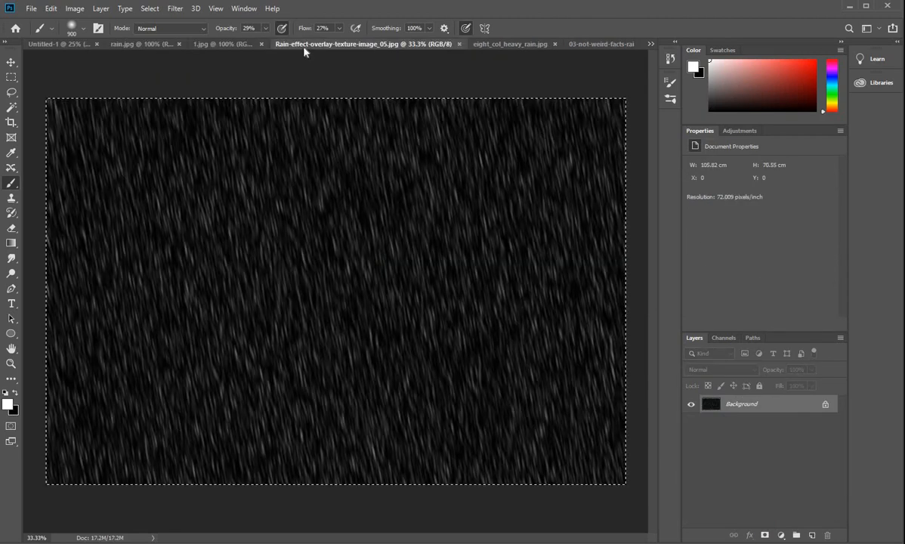
click(511, 44)
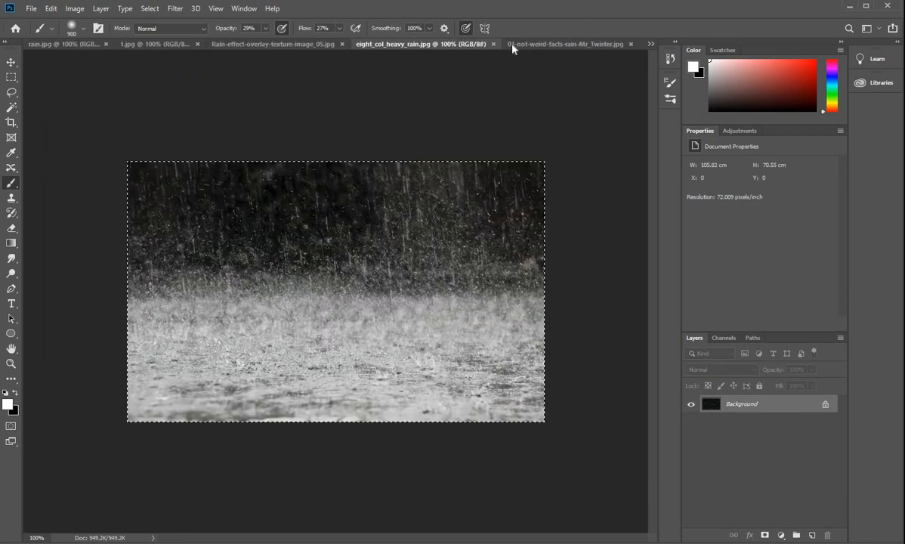
click(278, 43)
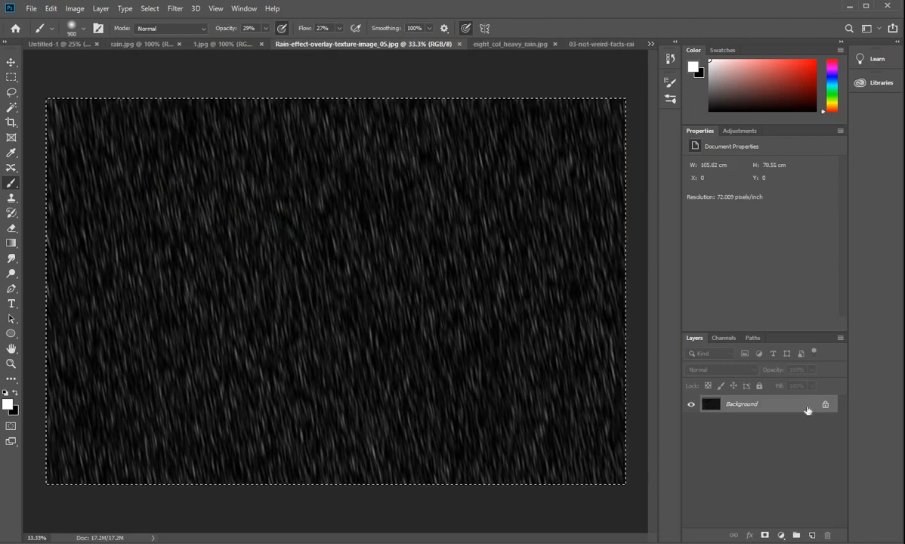
drag(806, 410, 723, 403)
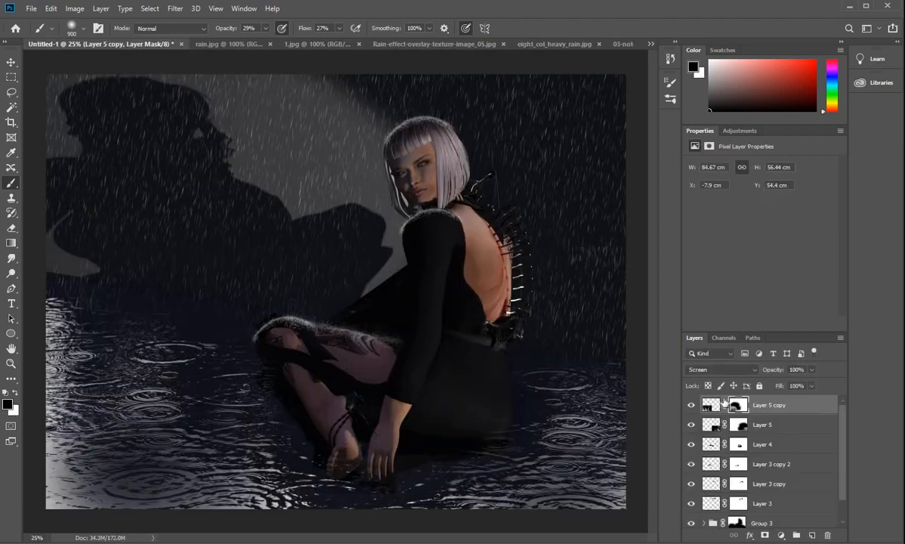
click(817, 407)
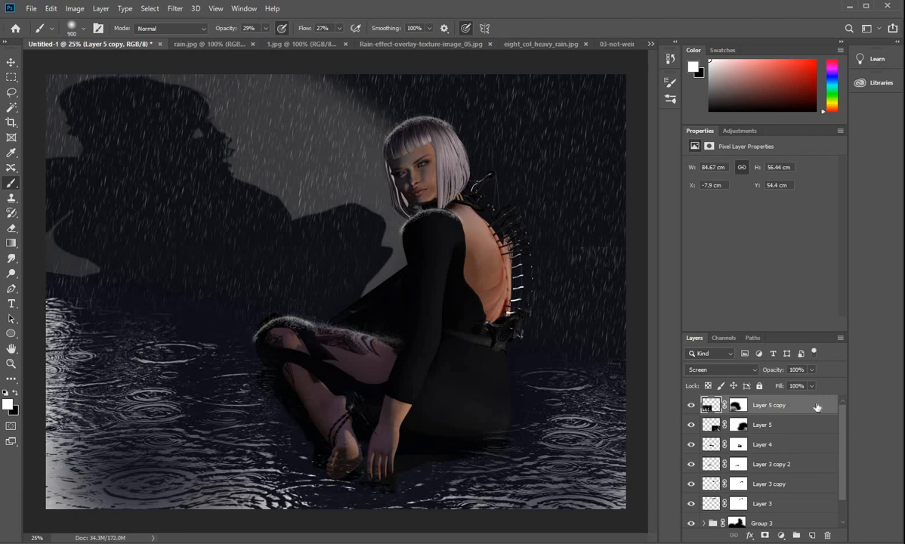
key(ctrl+v)
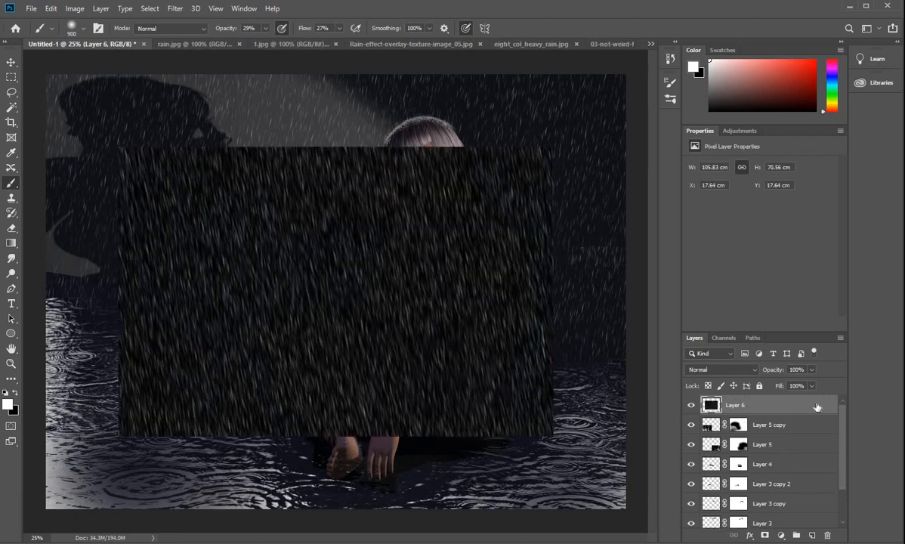
Step: Flip the pasted rain texture horizontally and enlarge it to about 165 × 110 cm so it covers the whole portrait
key(ctrl+t)
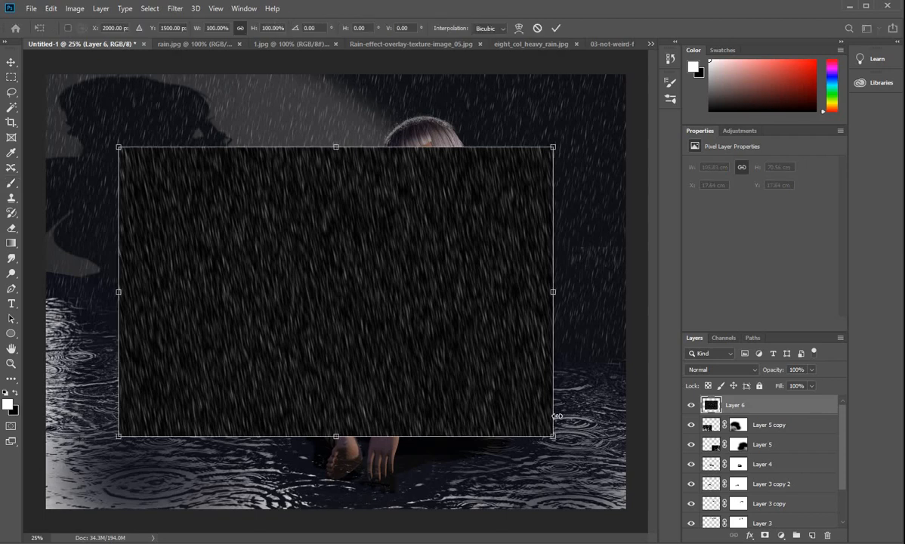
right_click(289, 326)
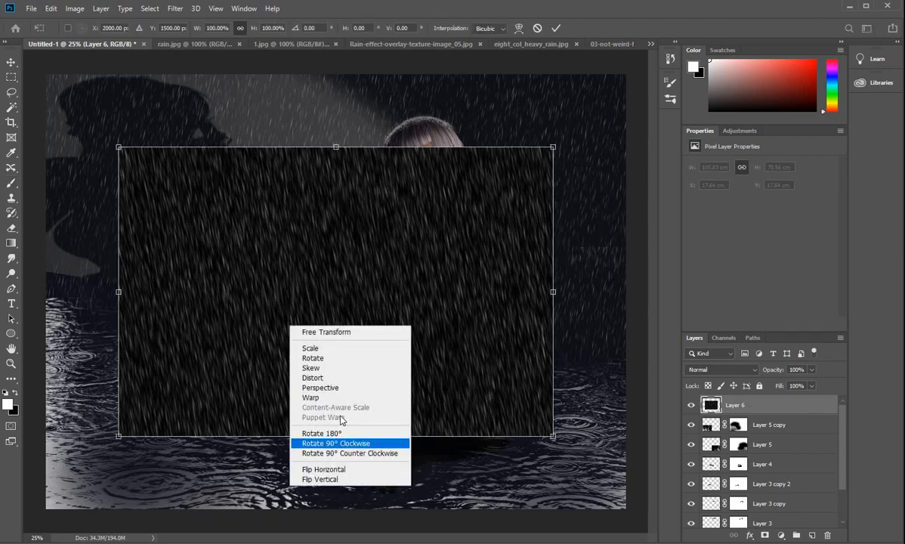
click(350, 469)
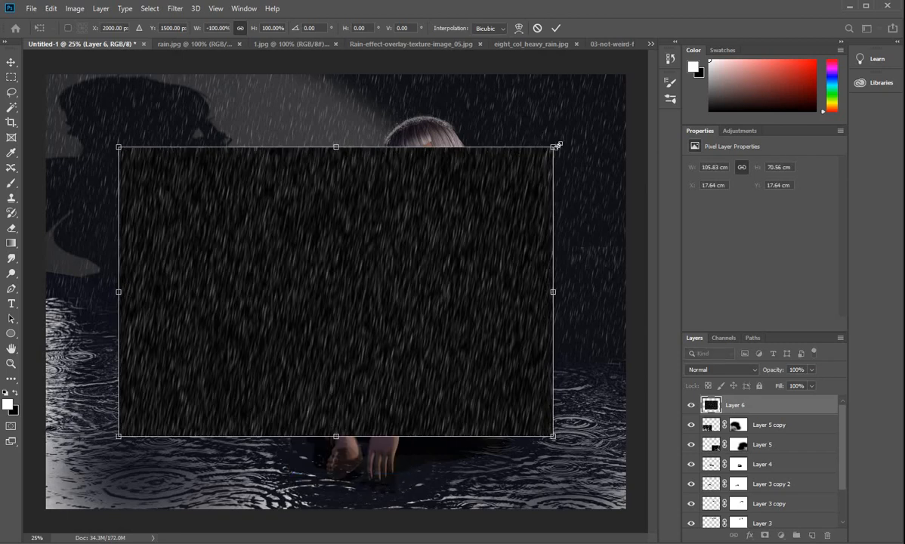
drag(554, 146, 702, 42)
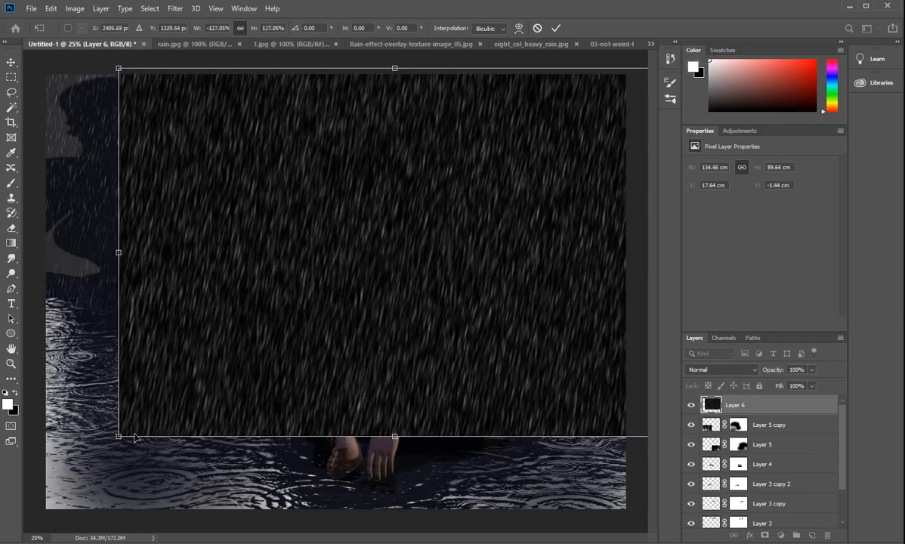
drag(63, 462, 1, 500)
key(Return)
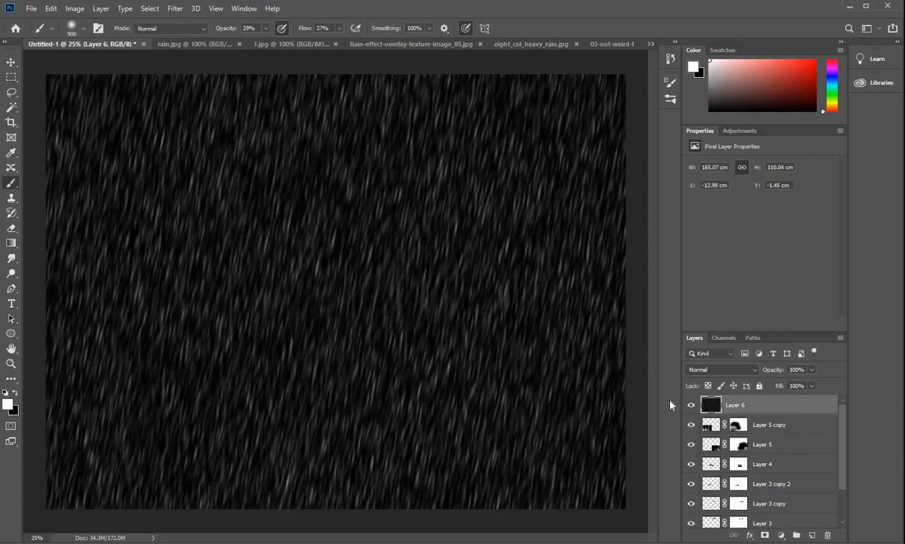
Step: Set the new rain layer's blend mode to Screen and lower its opacity to 35%
click(737, 370)
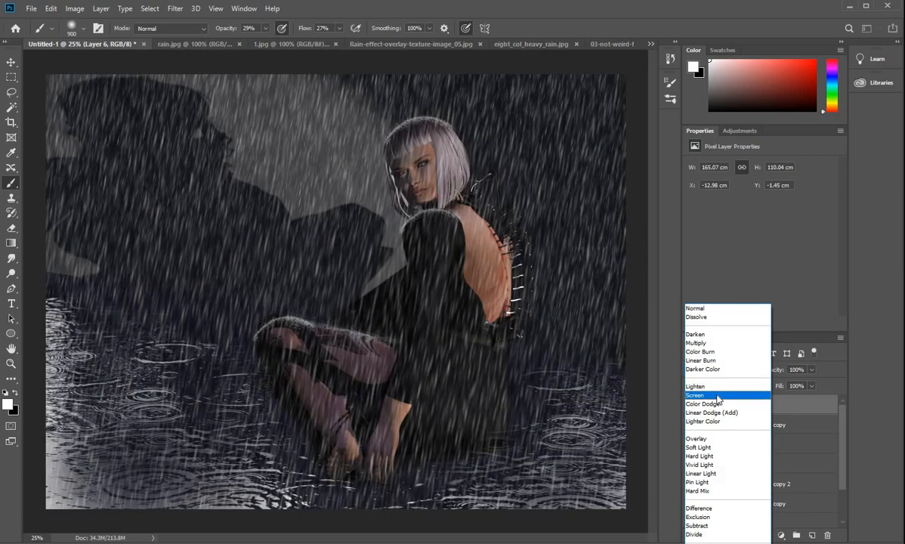
click(718, 395)
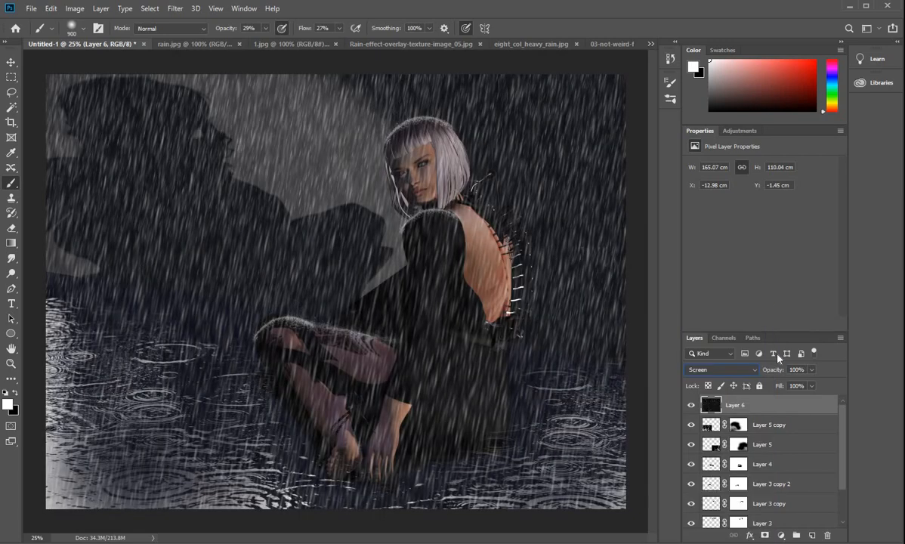
click(812, 370)
drag(783, 385, 782, 386)
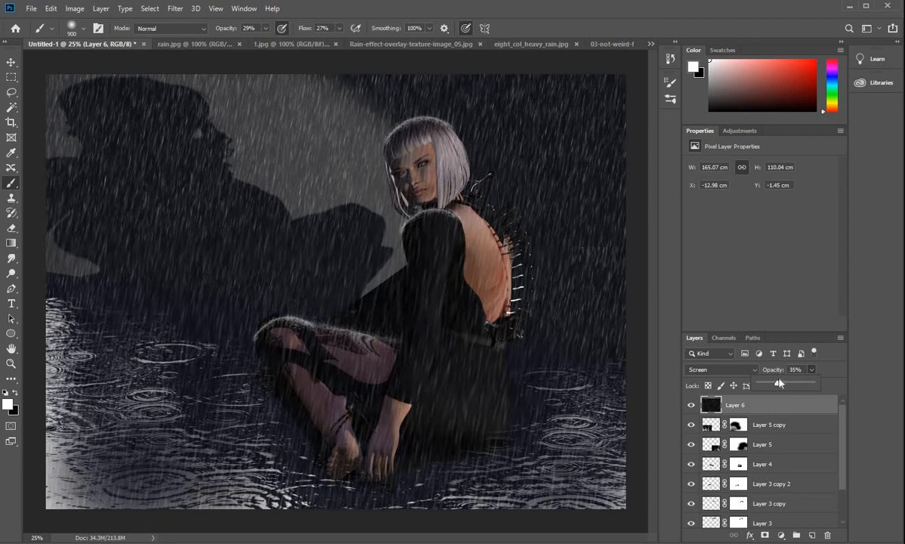